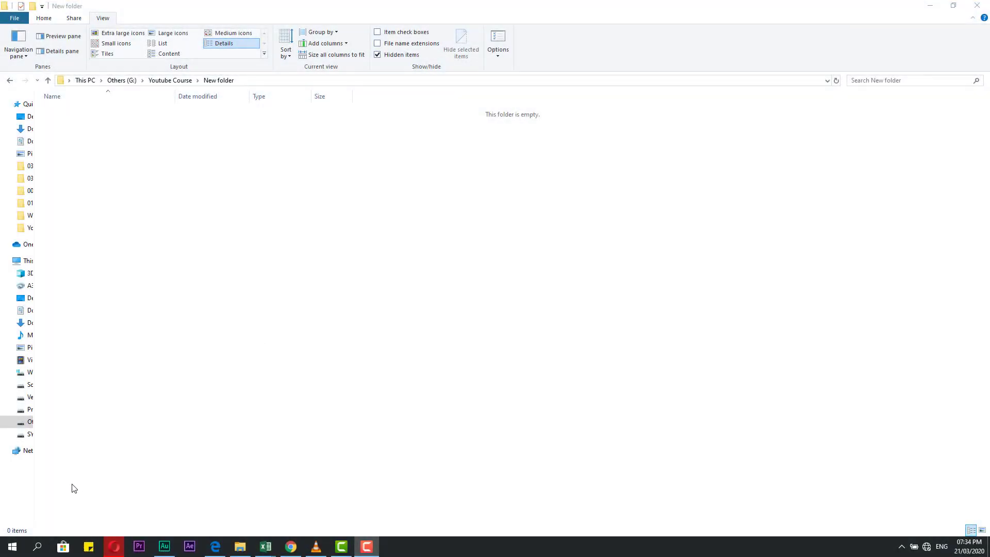
Step: Search Windows for "wo" and launch Word 2013
click(12, 546)
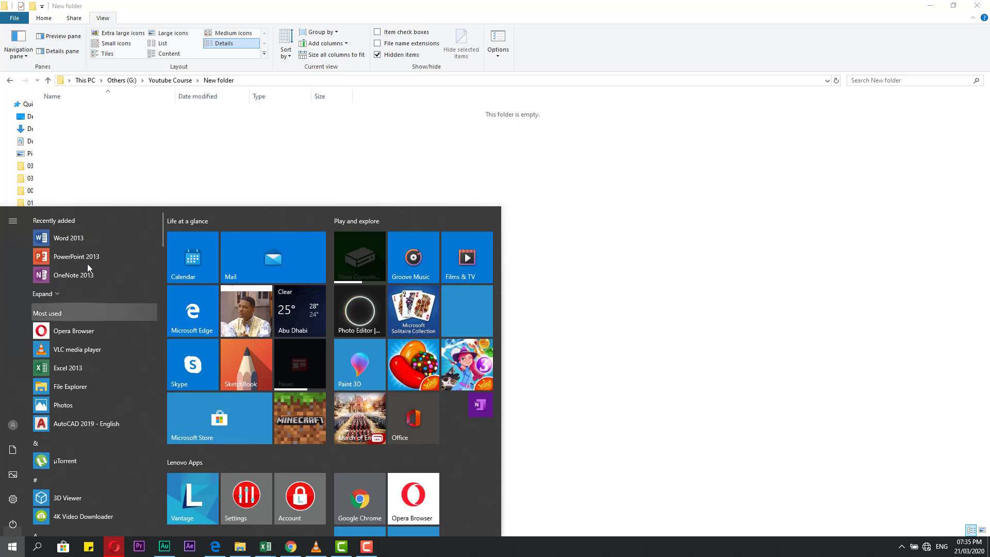
click(12, 546)
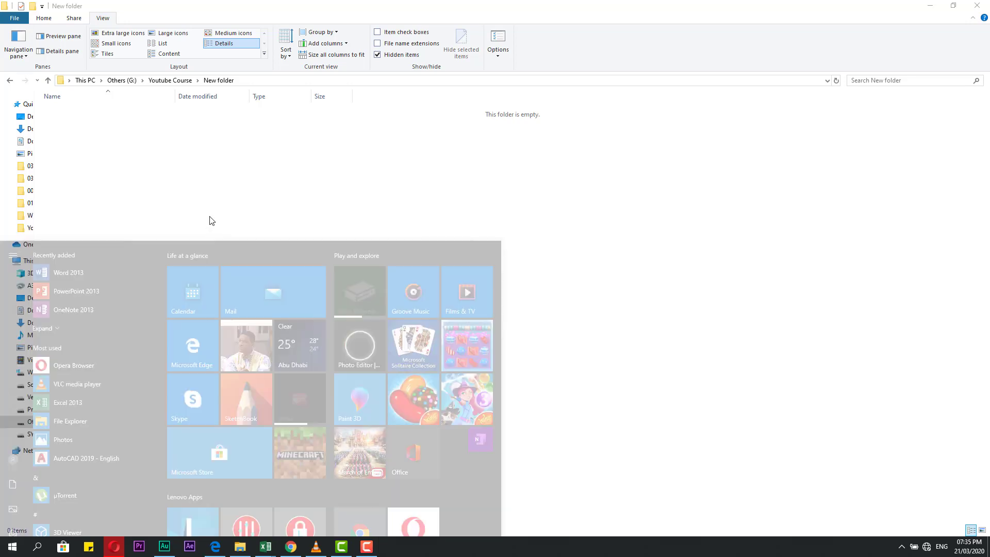
click(14, 547)
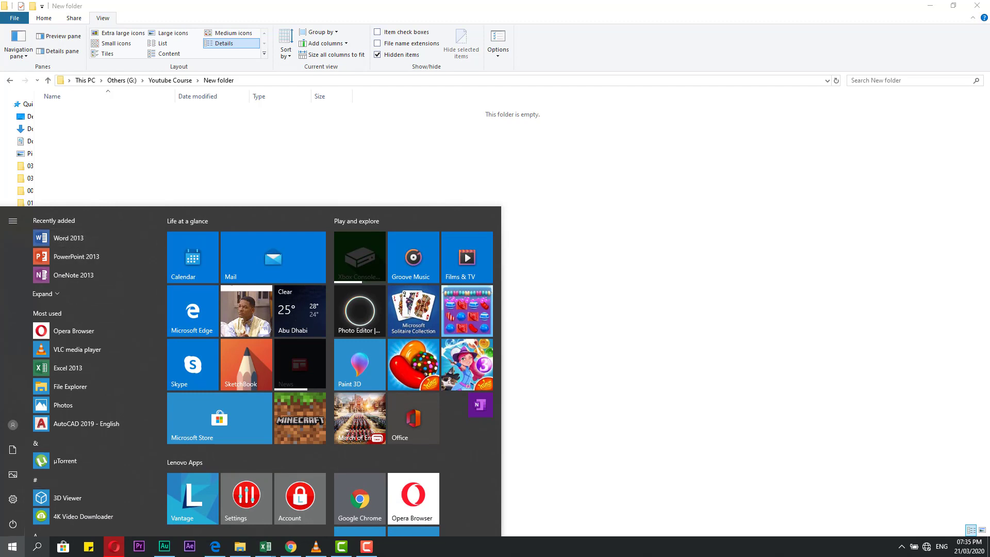
click(37, 547)
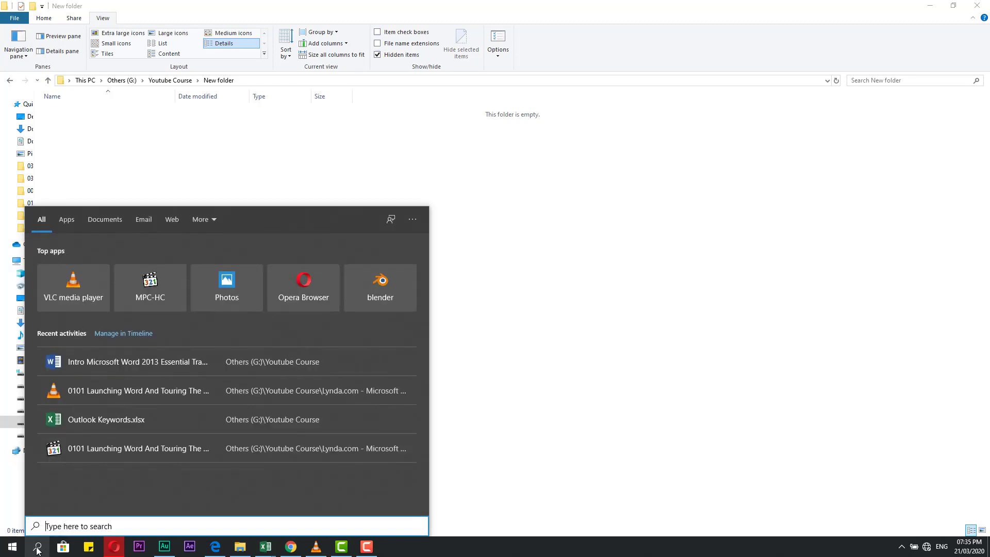
text(wo)
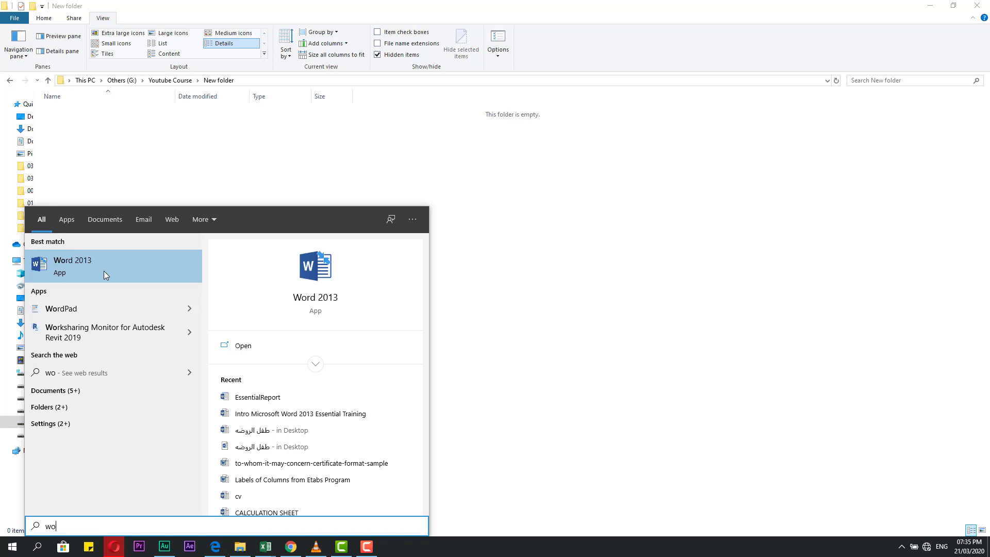
click(104, 271)
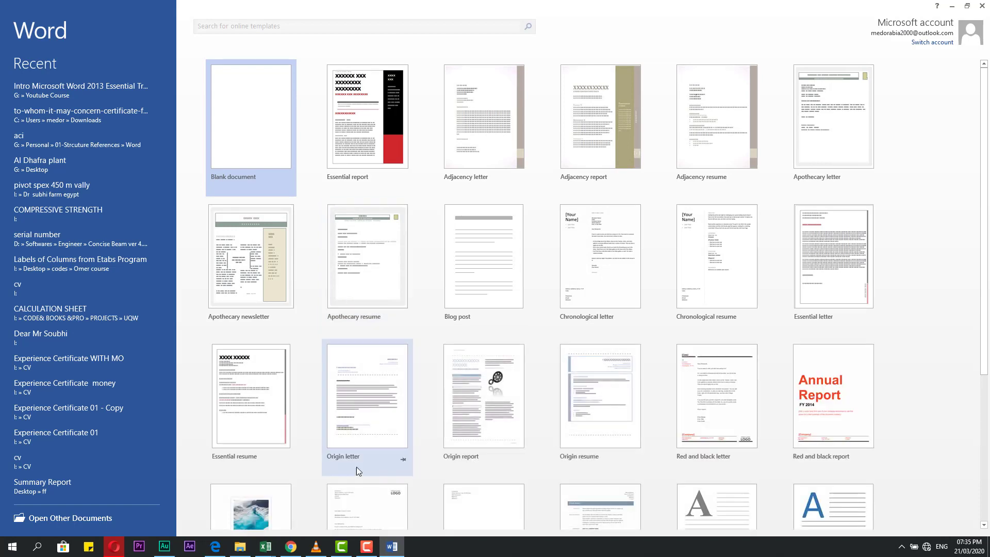
click(340, 546)
click(364, 550)
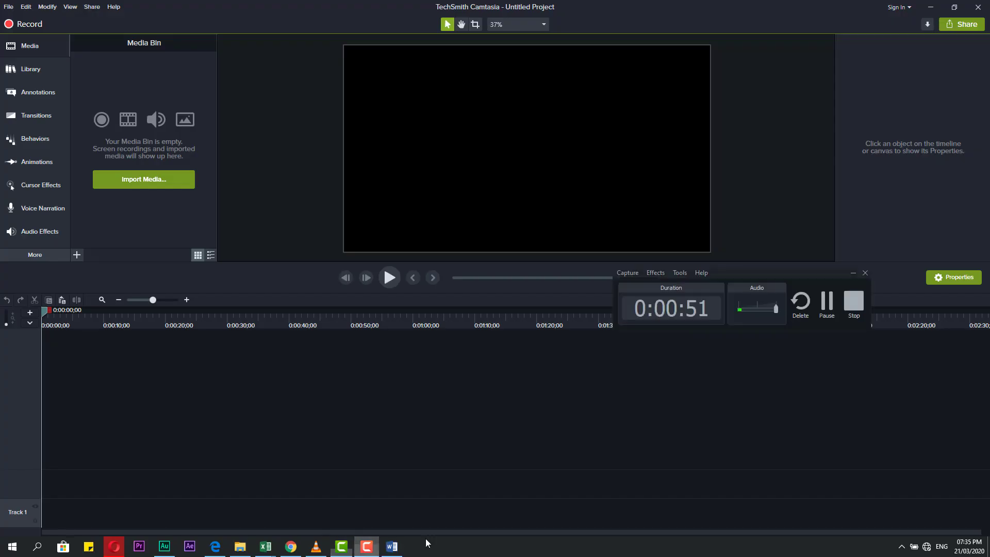
click(827, 309)
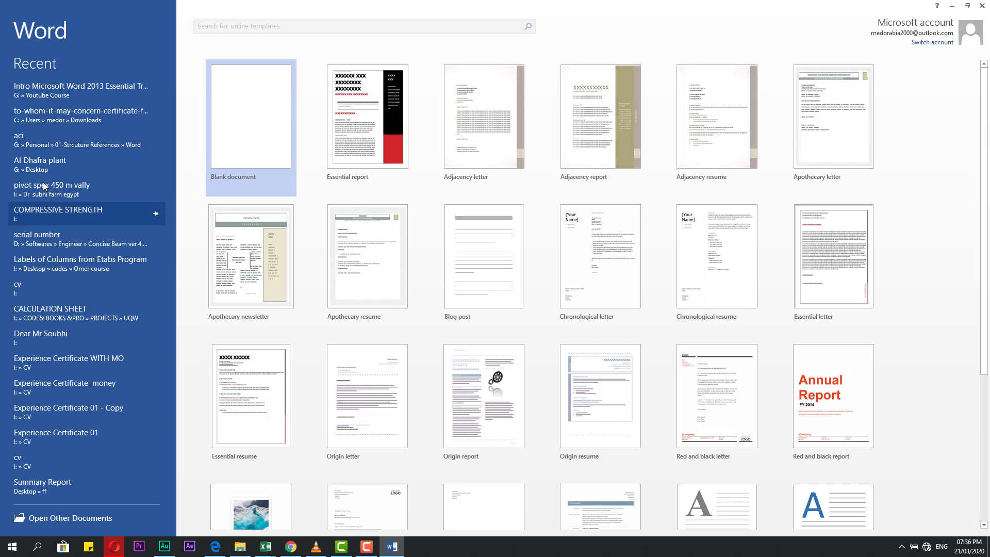
Step: Look over the recent-file options and the available templates, and create a new blank document
right_click(42, 92)
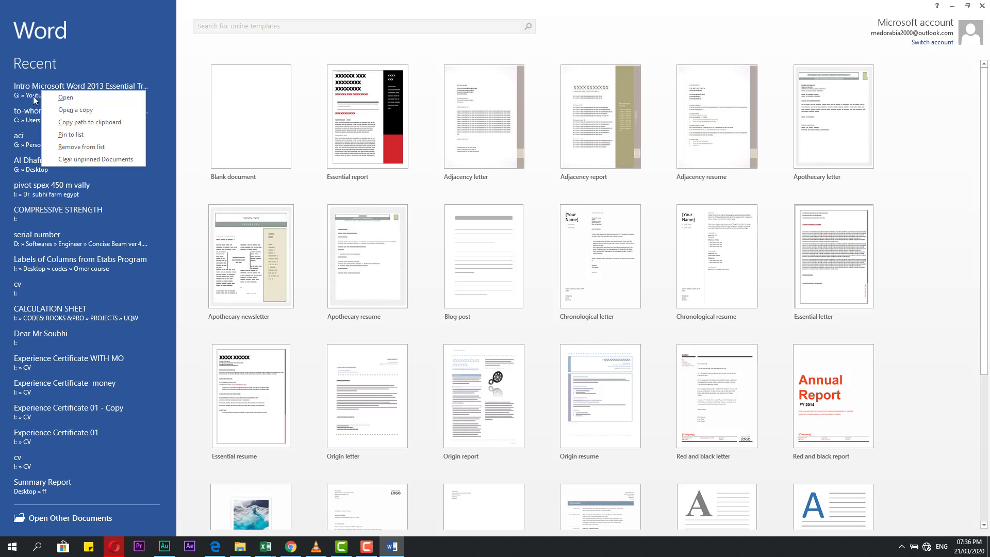
key(Escape)
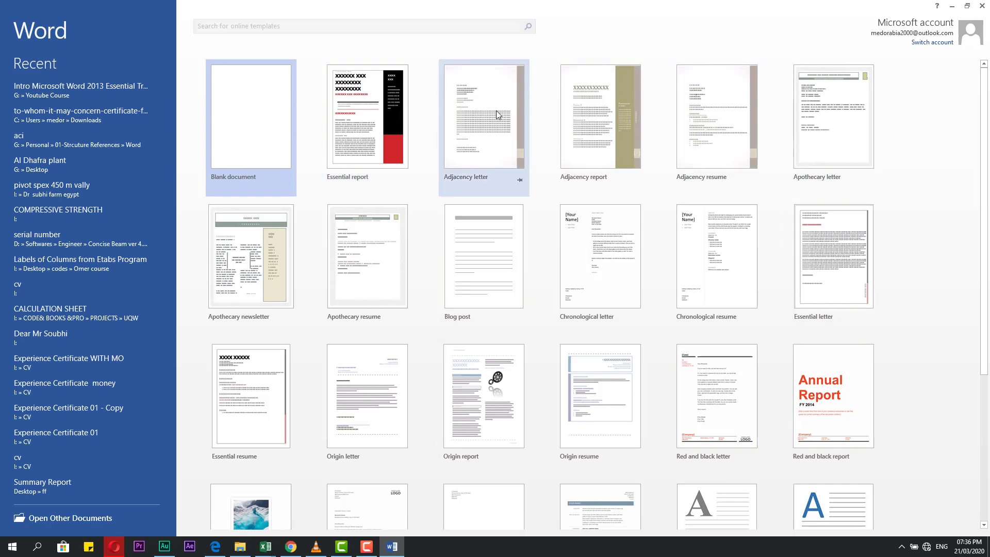
scroll(492, 239, down, 3)
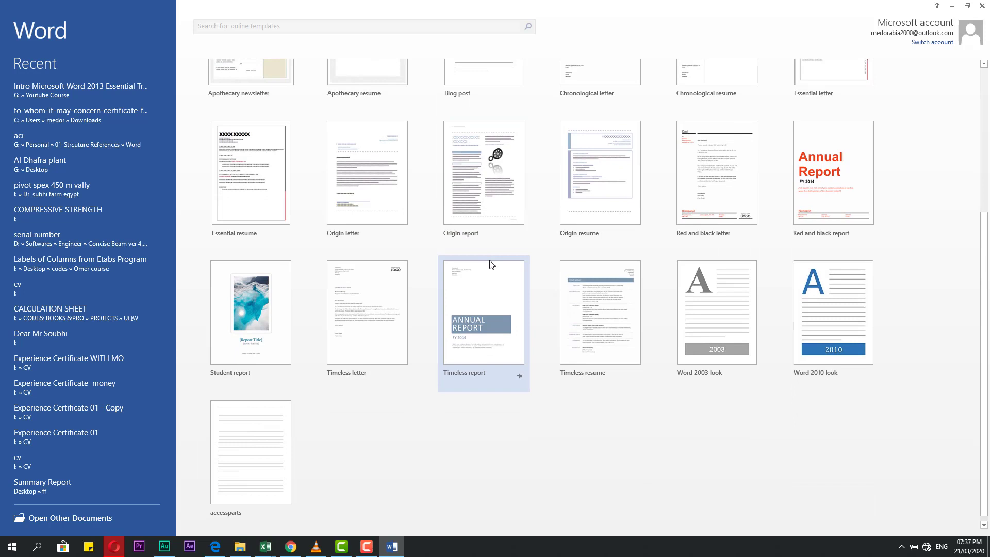
scroll(492, 265, up, 5)
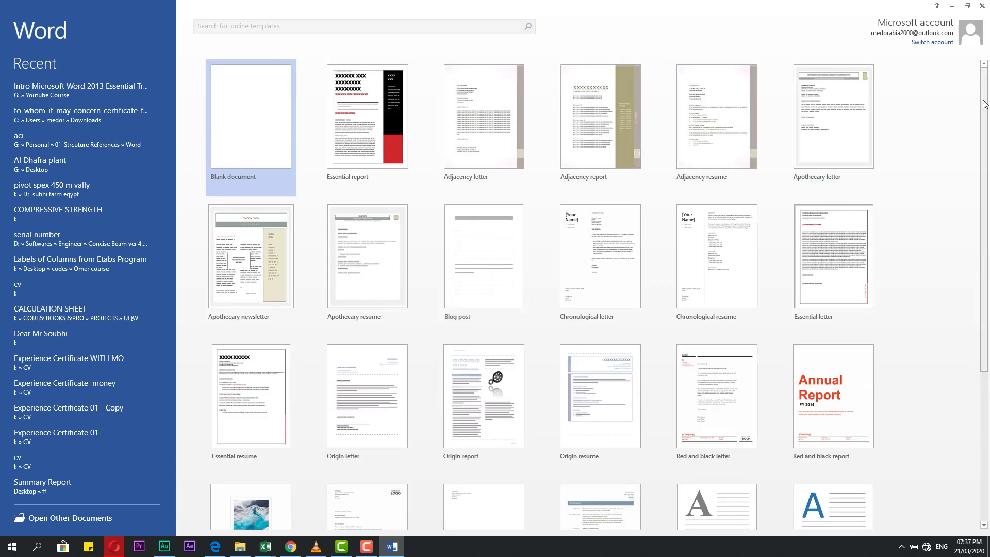
drag(985, 103, 986, 254)
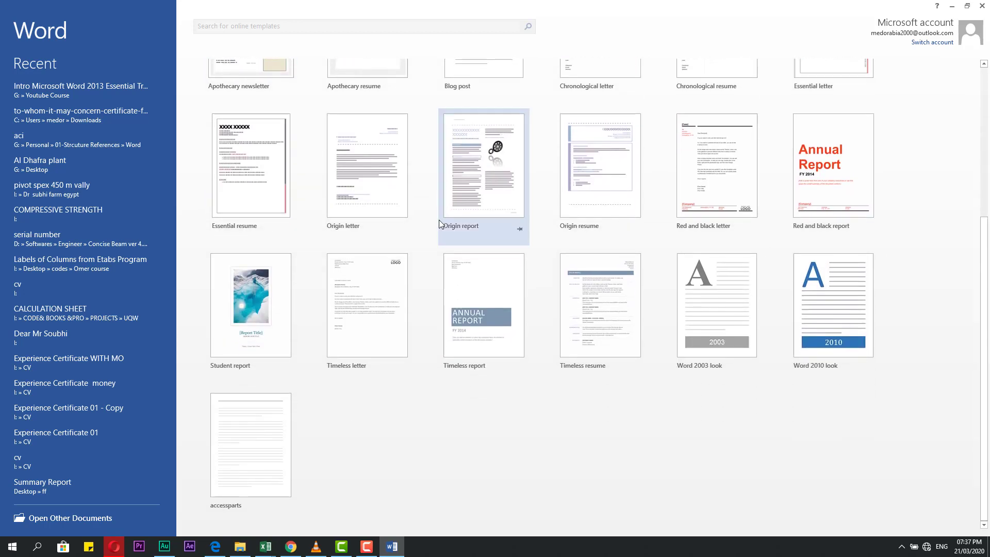
scroll(489, 240, up, 5)
scroll(489, 240, down, 5)
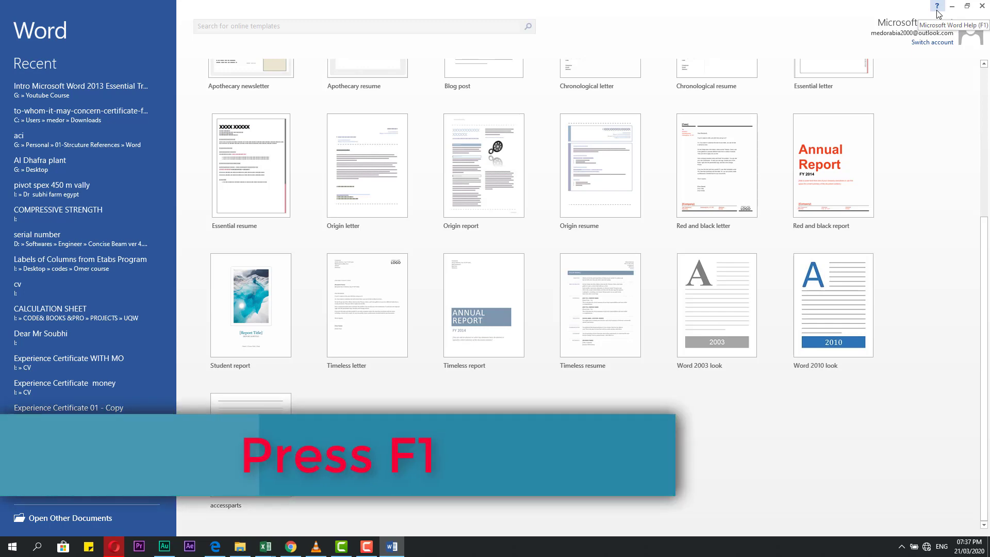
scroll(372, 356, up, 5)
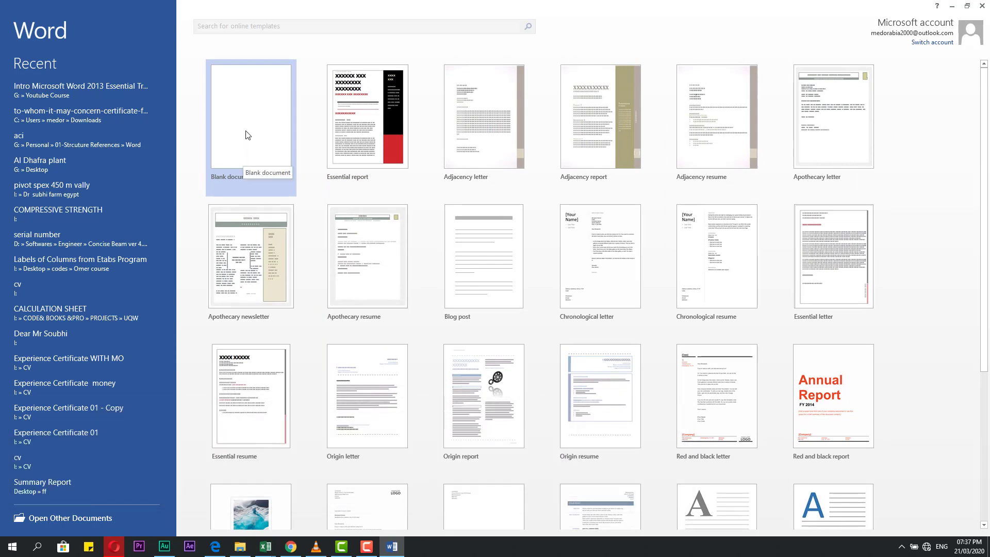
click(246, 133)
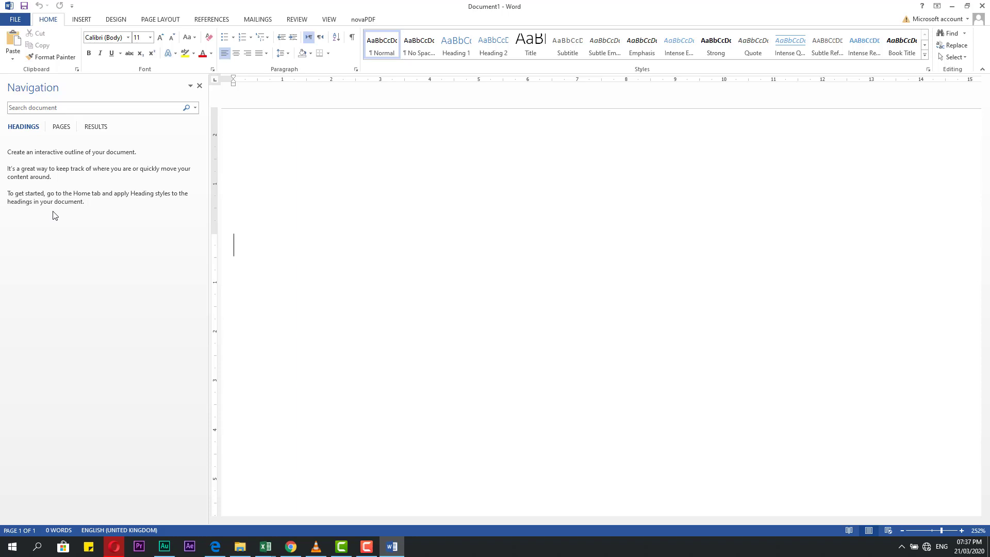
click(341, 547)
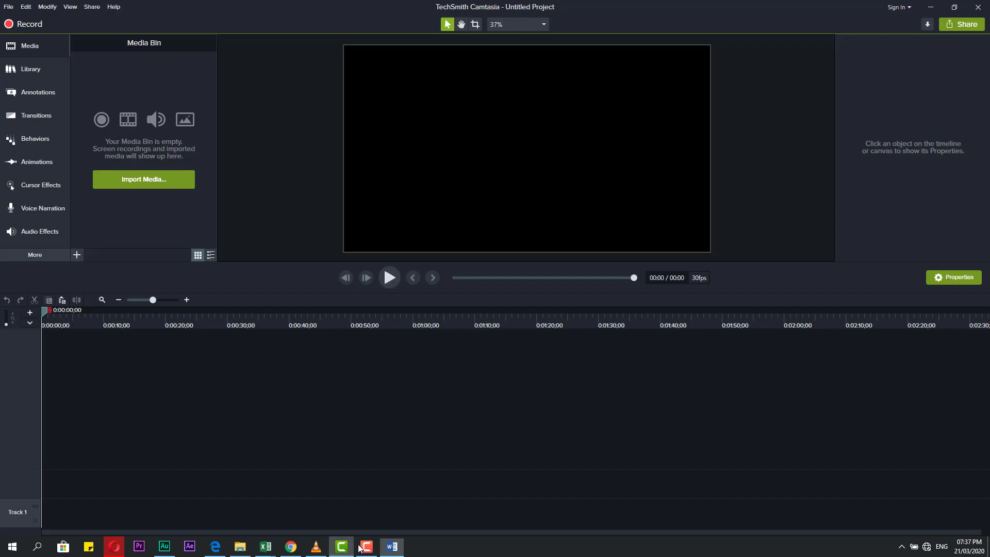
click(367, 547)
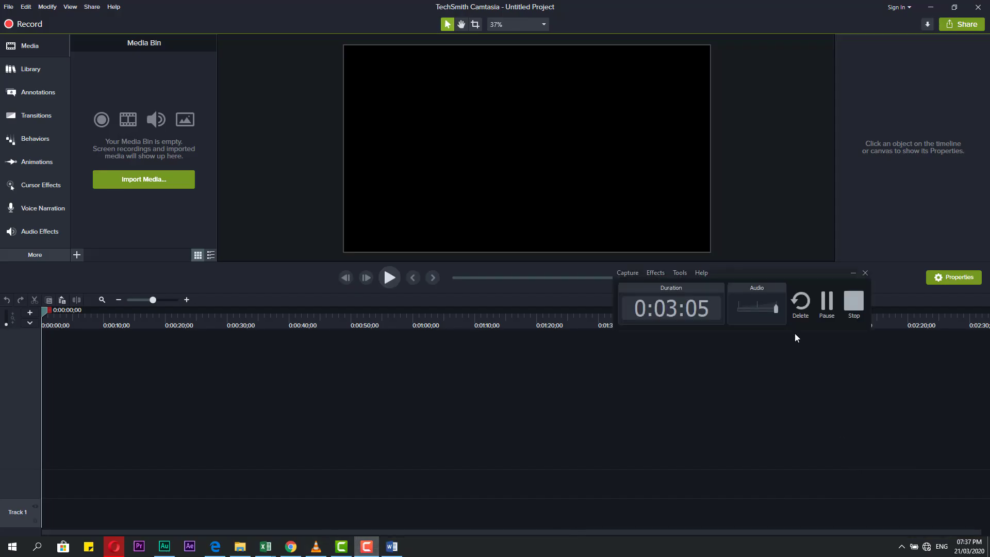
click(824, 311)
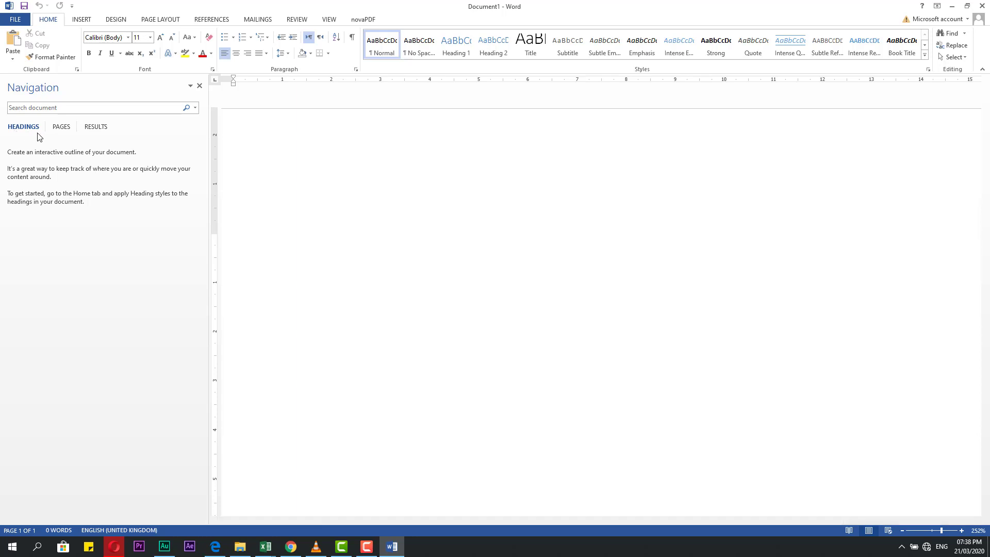
Step: View the Pages, Results and Headings sections of the Navigation pane and close the pane
click(66, 129)
click(96, 129)
click(26, 128)
click(199, 89)
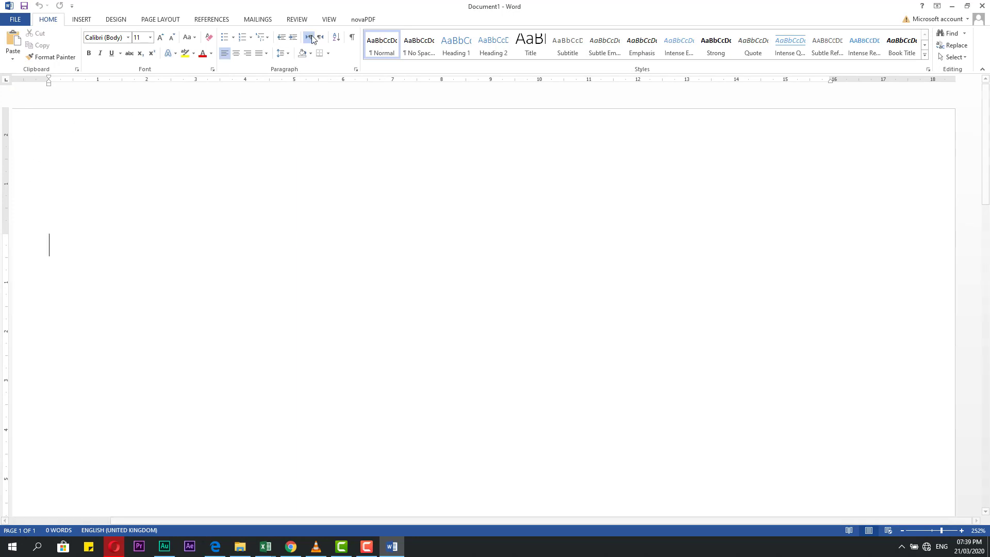
Step: Turn the Navigation pane back on and hide it again
click(328, 19)
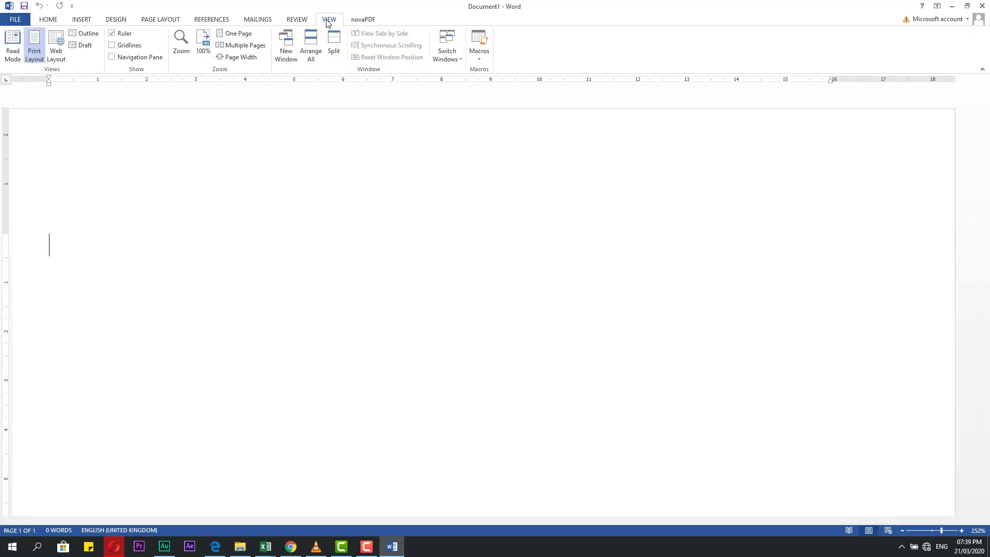
click(112, 57)
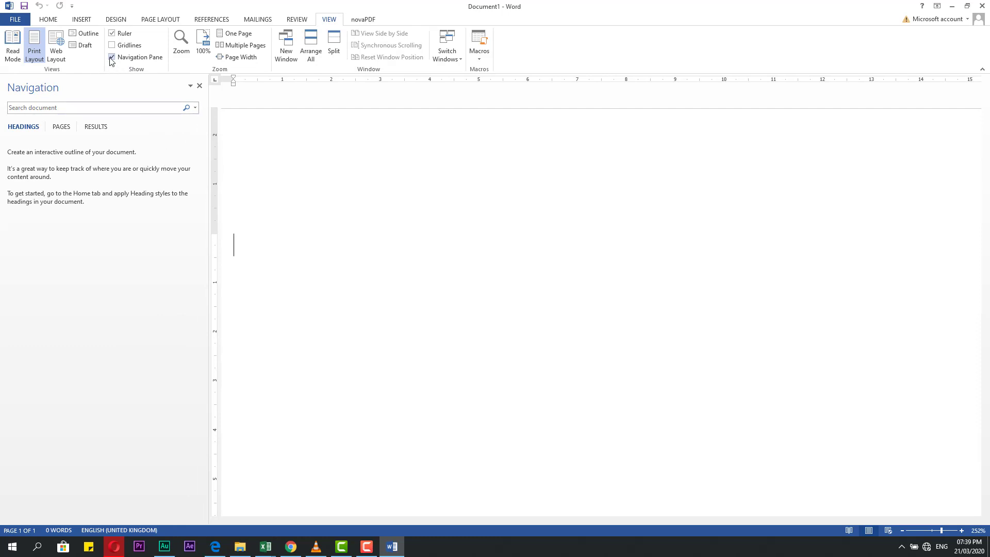
click(112, 57)
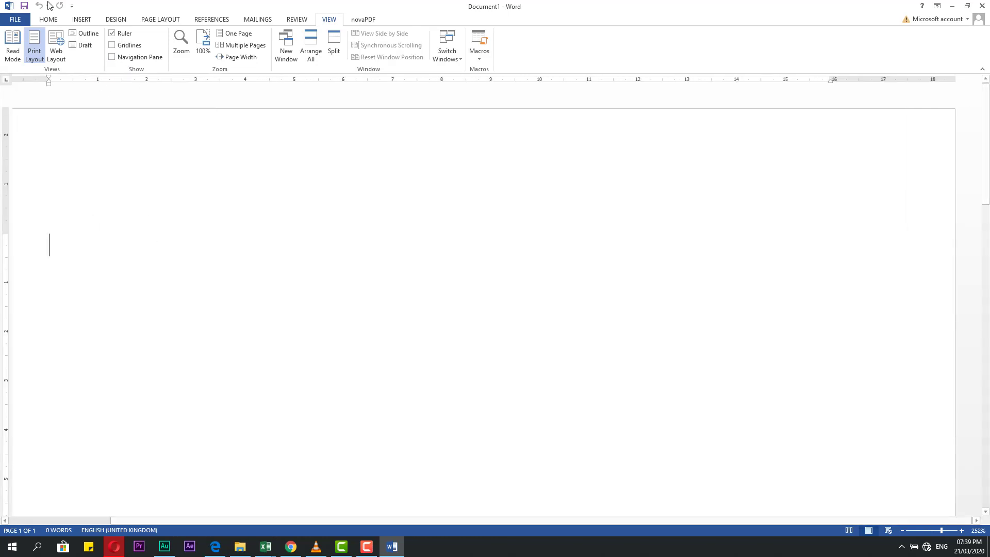
Step: Add the Print Preview and Print command to the Quick Access Toolbar
click(48, 20)
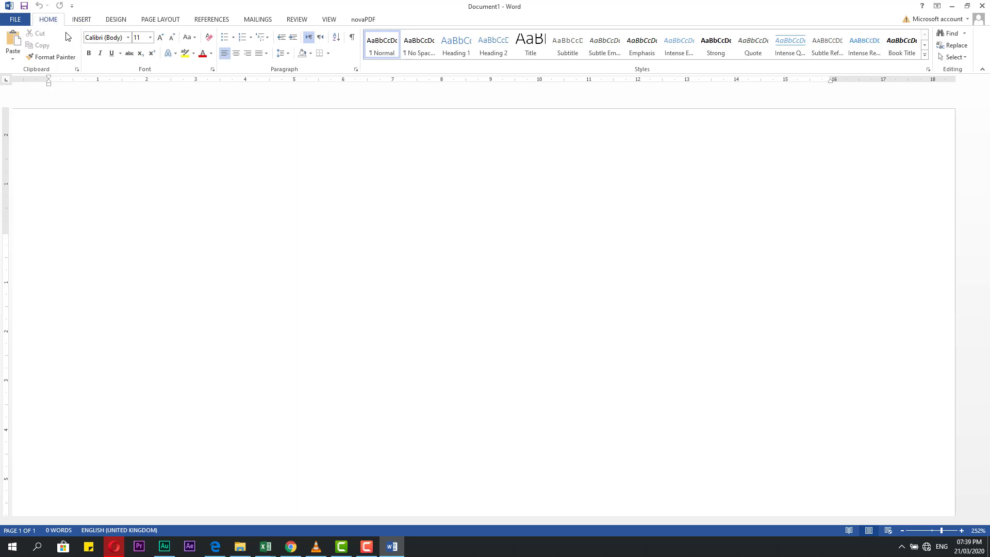
click(71, 6)
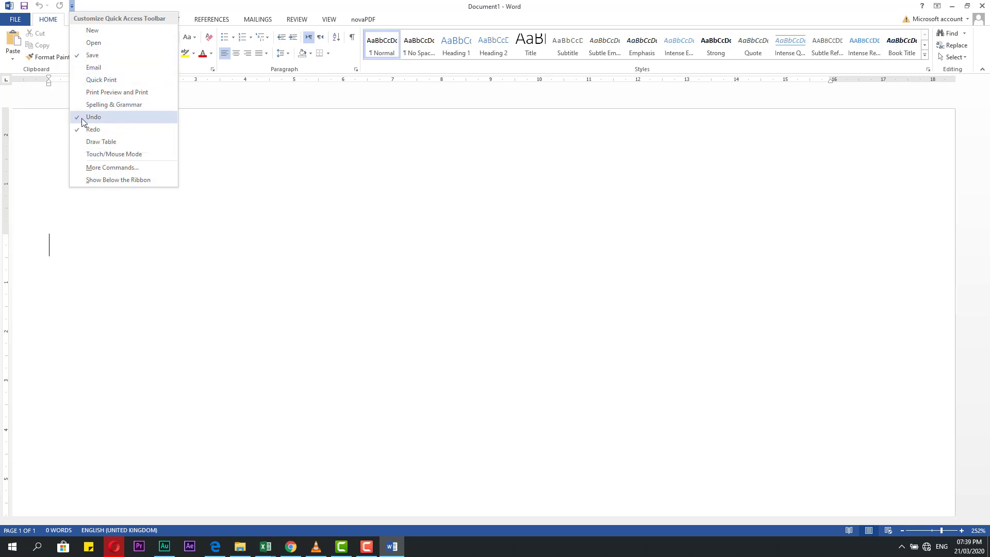
click(79, 92)
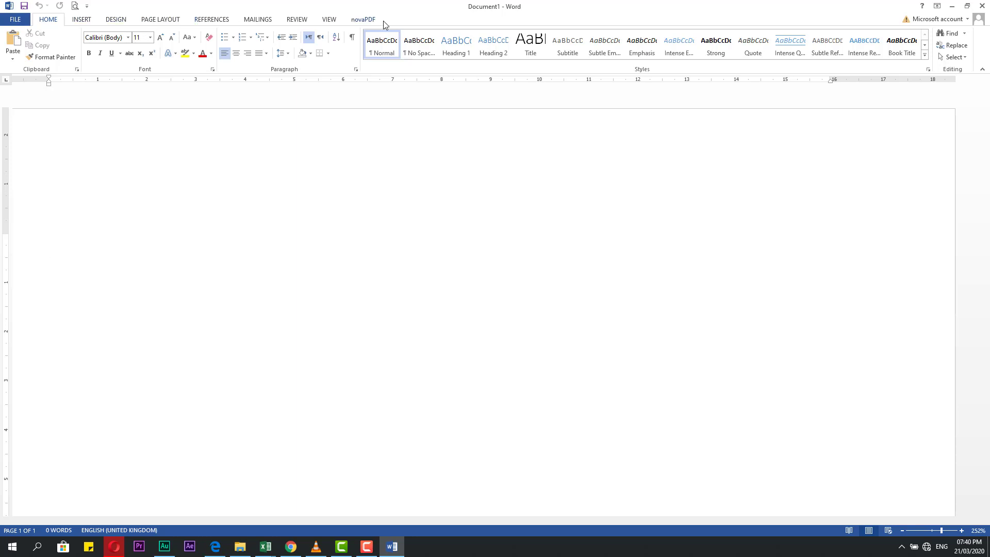
Step: Look at the document's Info, New and Save As pages and open the general Word Options
click(15, 20)
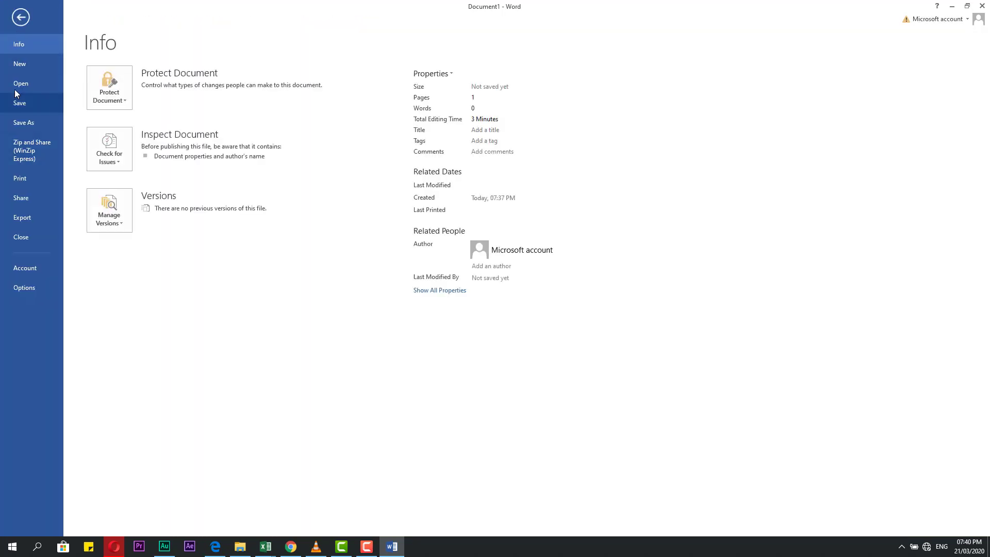
click(23, 65)
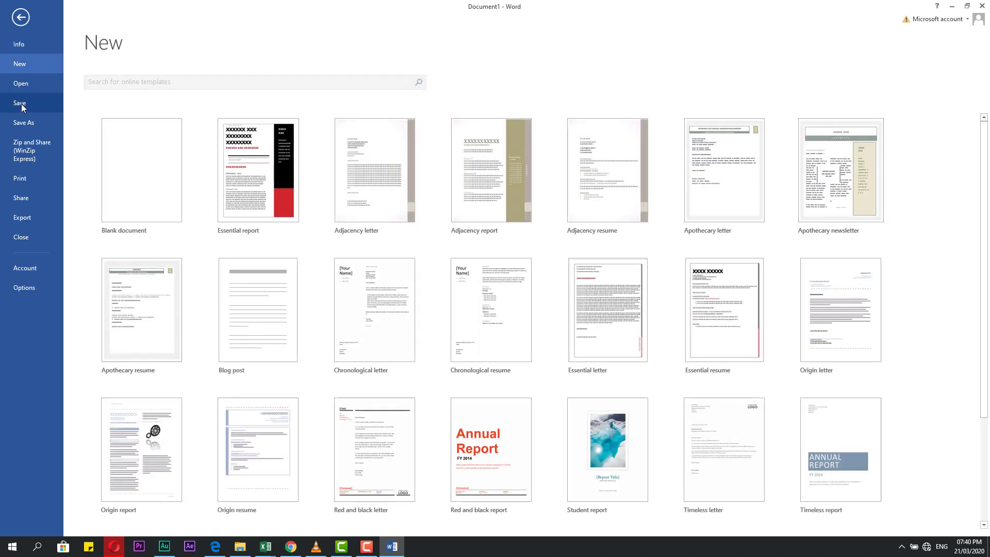
click(22, 124)
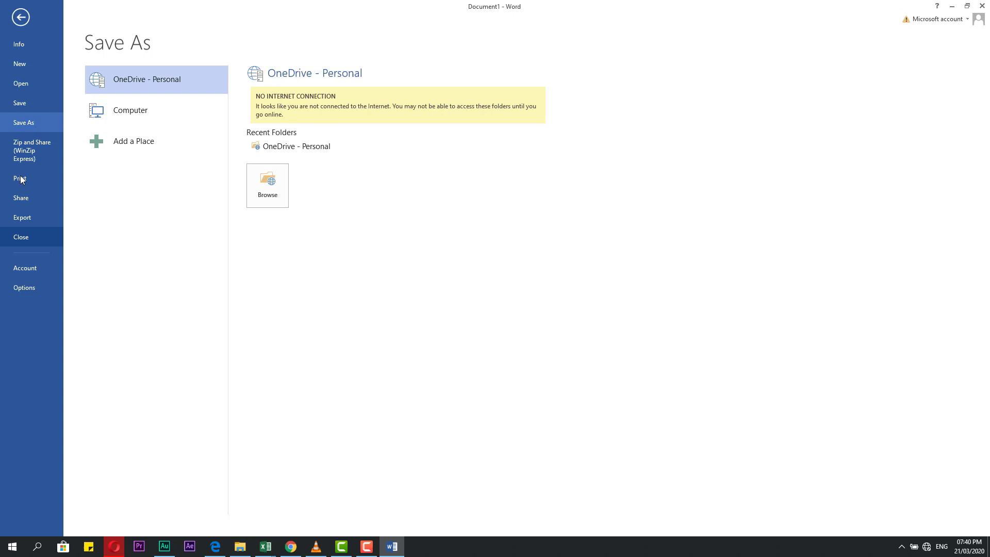
click(23, 290)
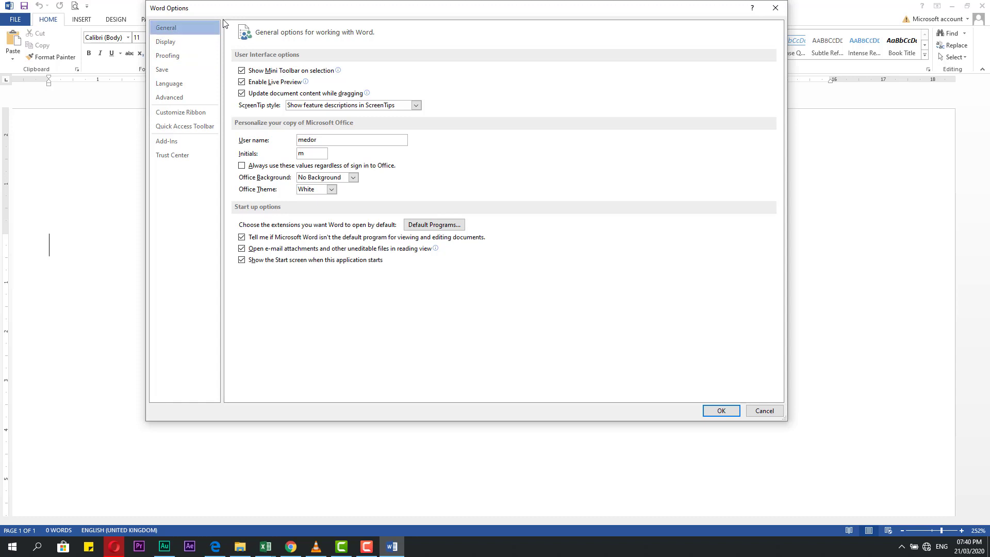
drag(221, 8, 218, 41)
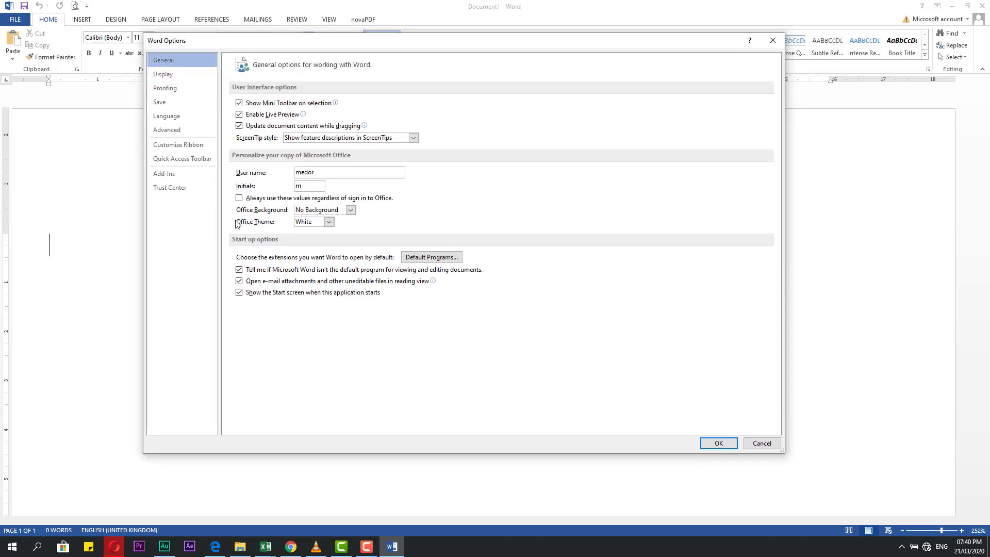
Step: Try the Light Gray and Dark Gray Office themes, and apply the options with the theme set back to White
click(329, 223)
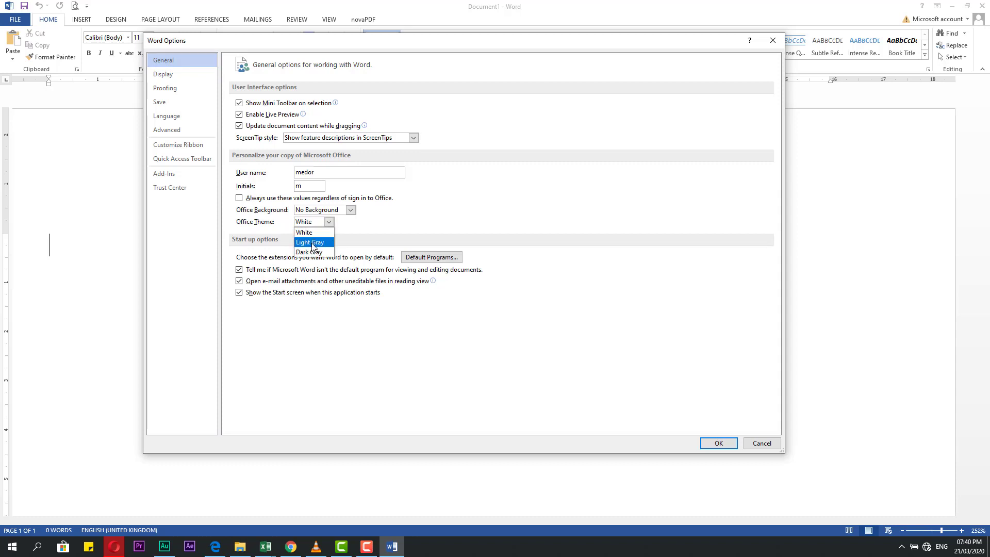
click(312, 243)
click(330, 222)
click(312, 243)
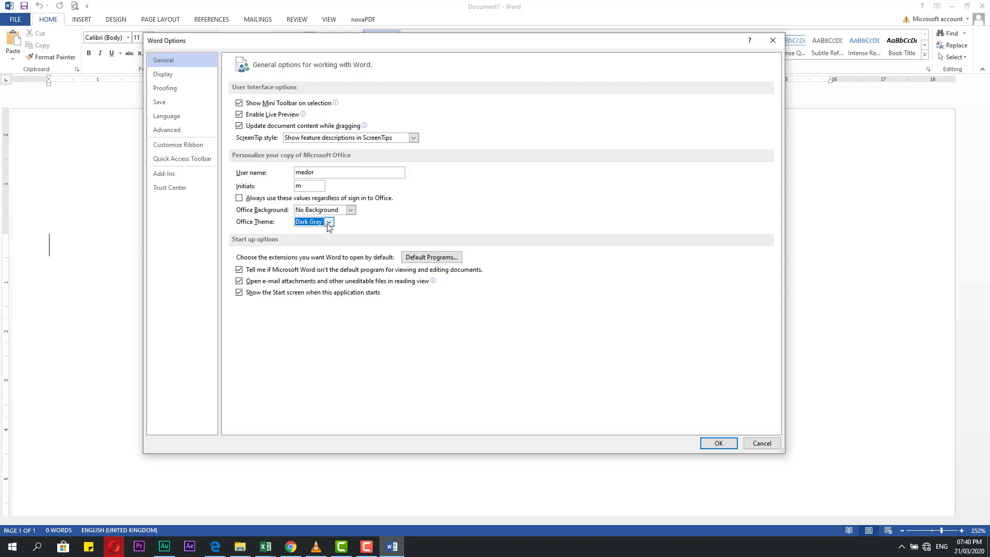
click(329, 222)
click(315, 232)
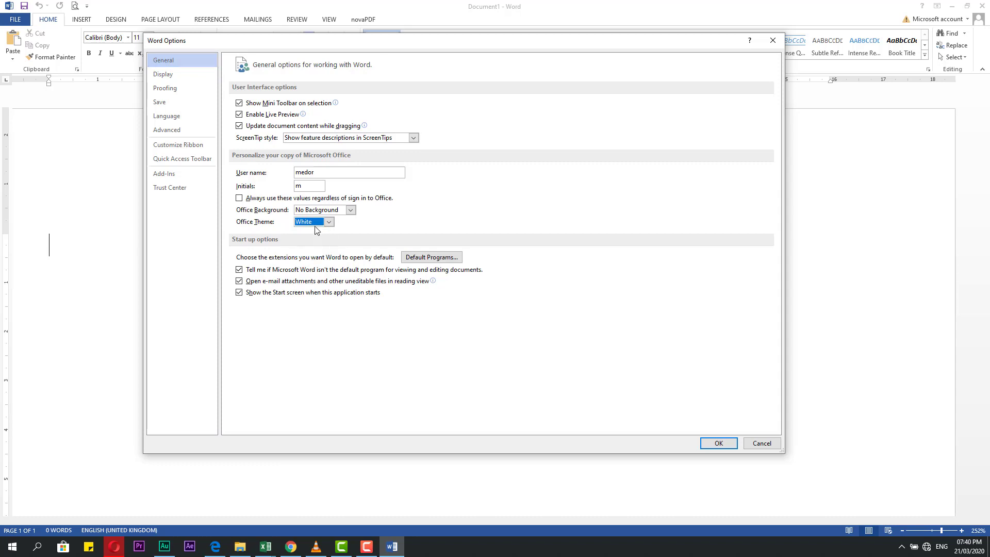
click(721, 444)
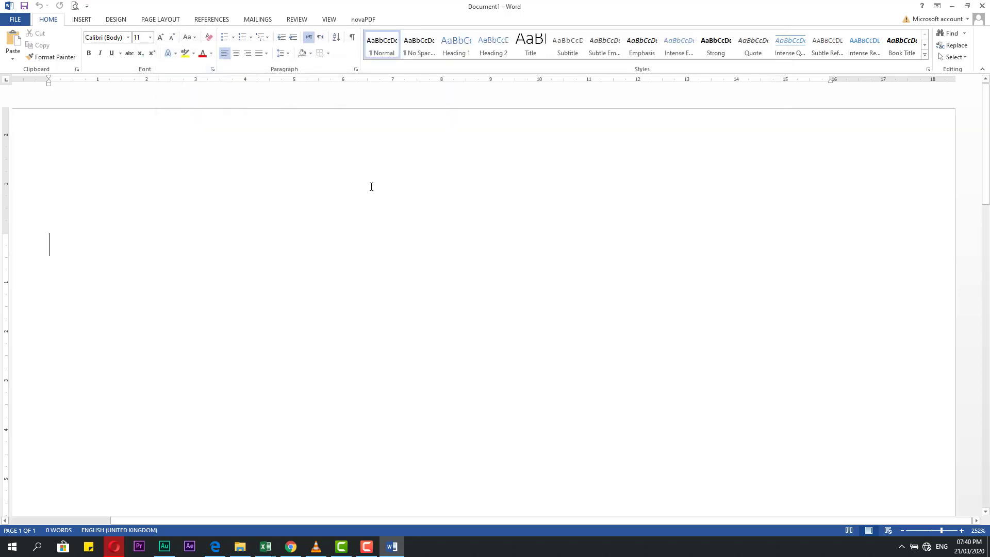
Step: Look through the Insert, Design and Page Layout commands, and return to the Home commands
click(81, 21)
click(47, 22)
click(82, 22)
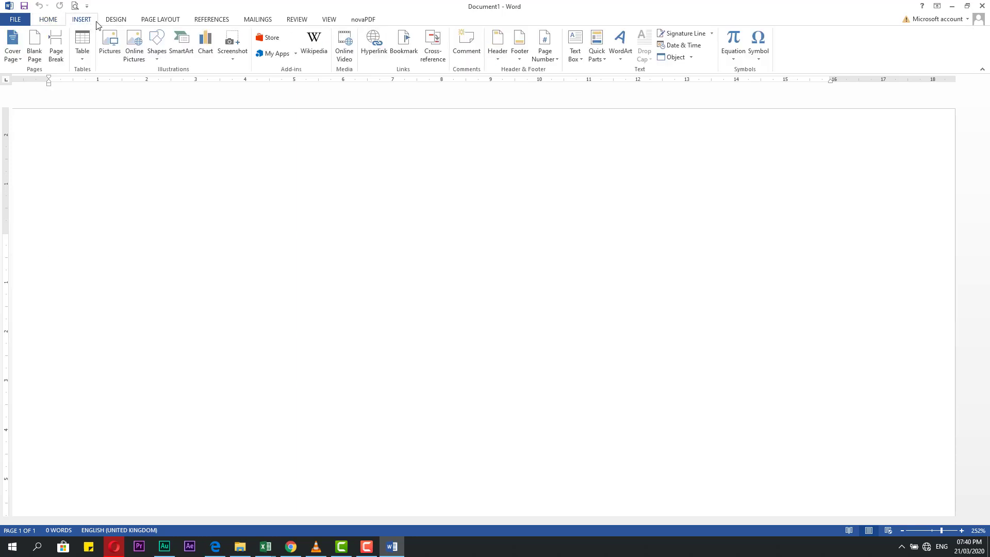
click(115, 21)
click(162, 21)
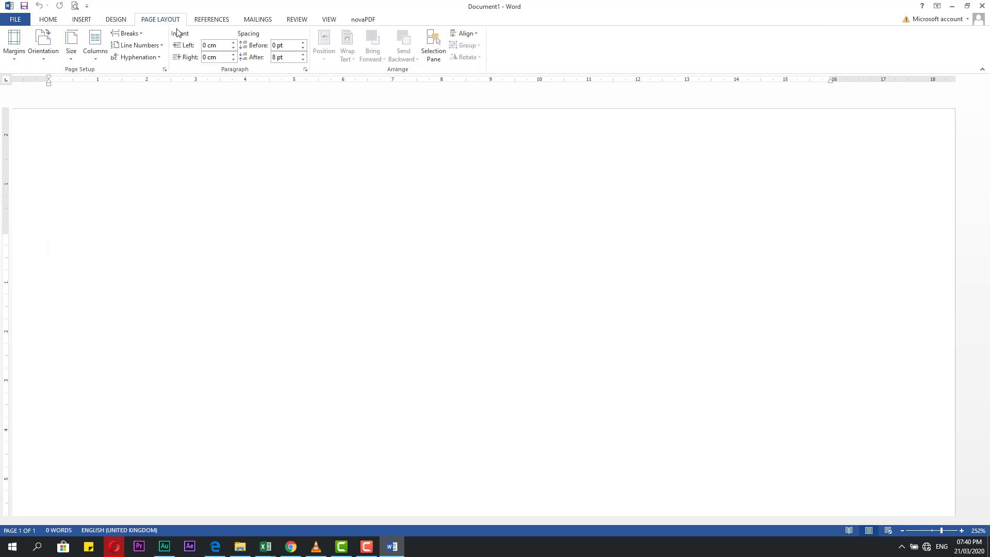
click(49, 21)
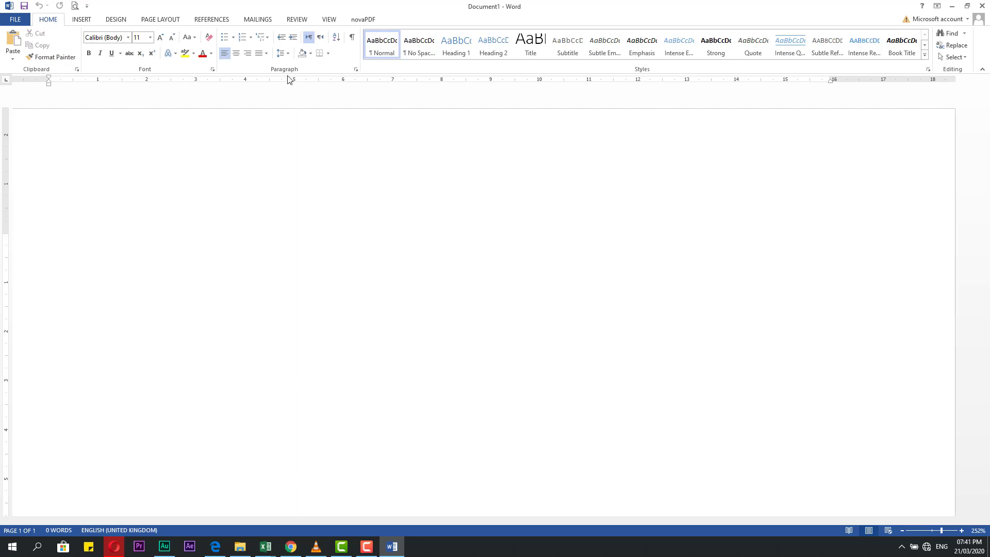
click(151, 20)
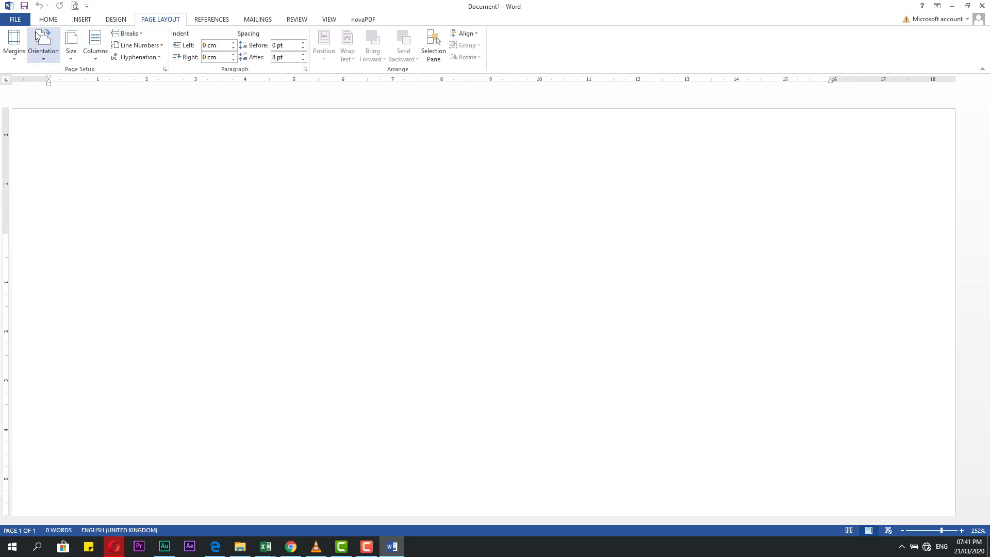
click(48, 19)
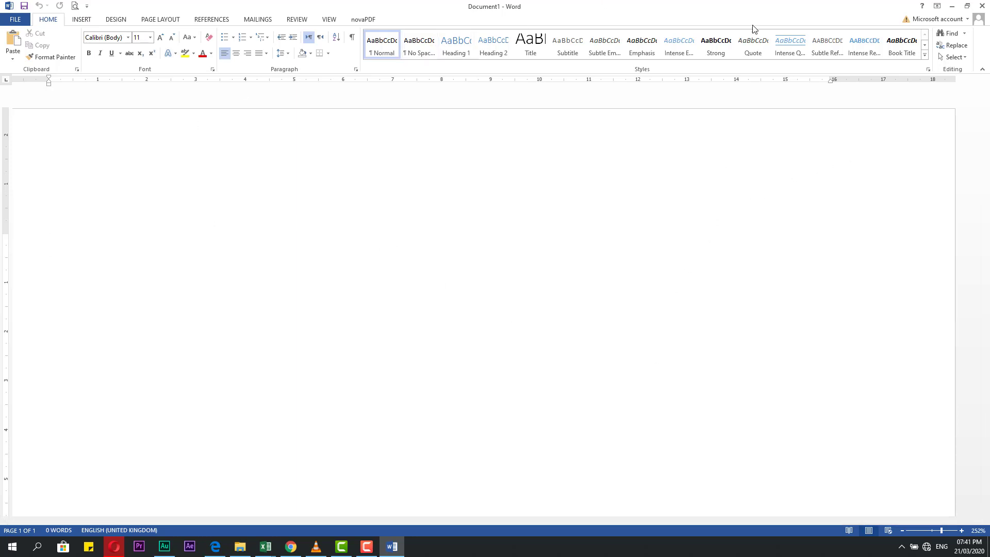
Step: Set the ribbon to auto-hide and enter the text "word" in the blank document
click(936, 7)
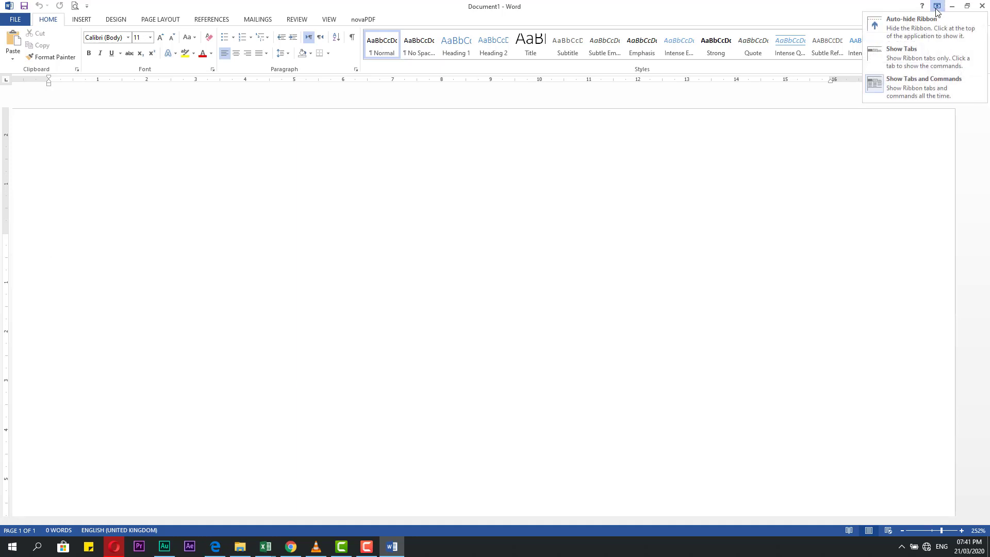
click(909, 27)
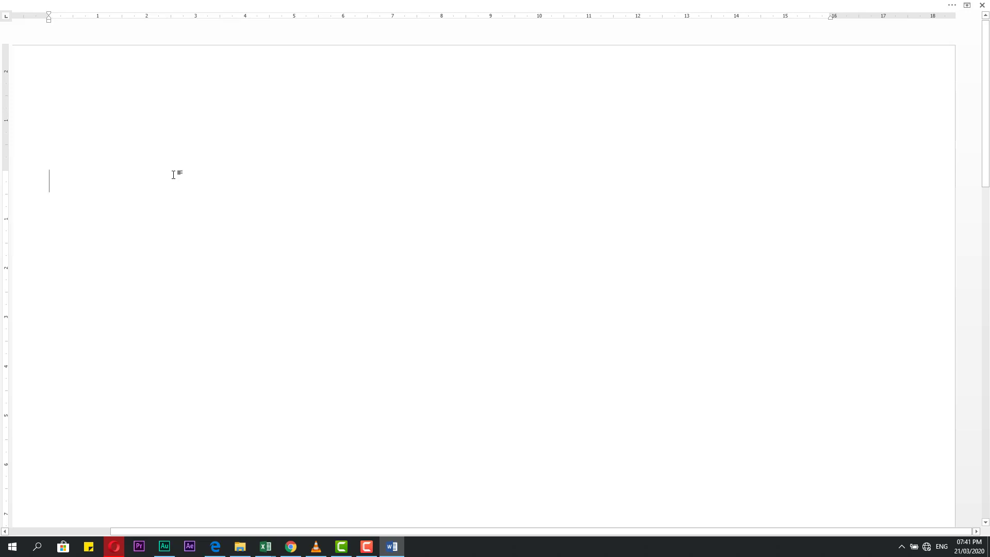
text(word)
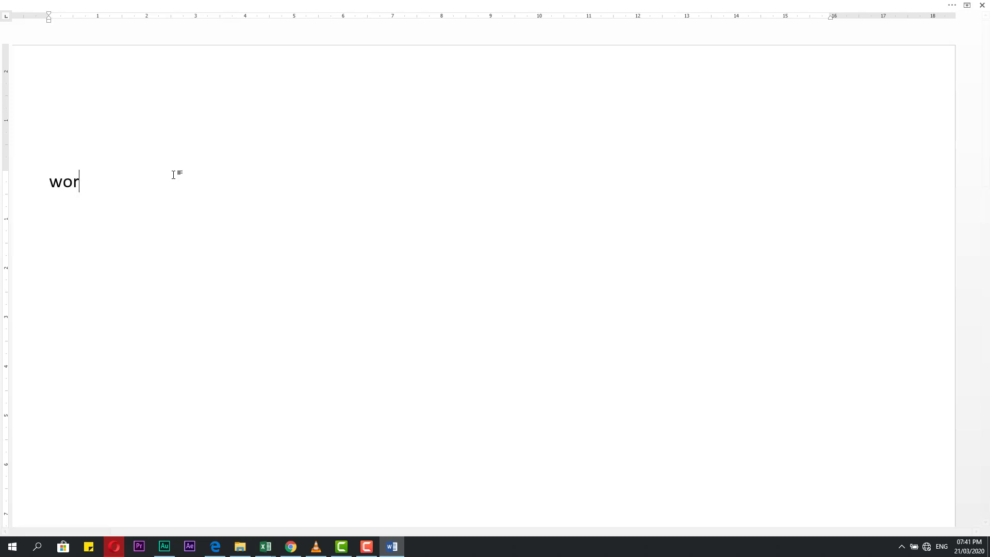
Step: Select the word, reveal the auto-hidden ribbon temporarily and return to the document
triple_click(80, 181)
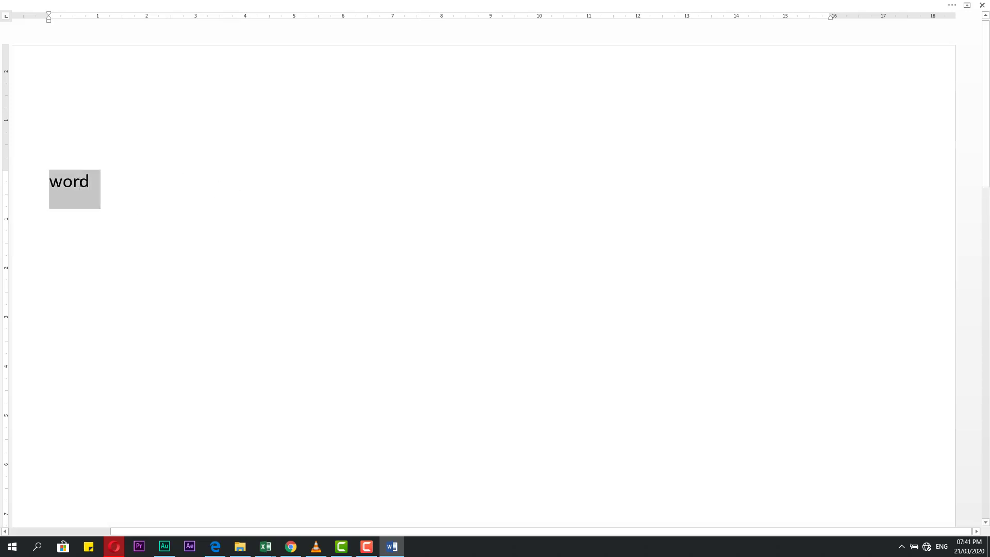
click(265, 12)
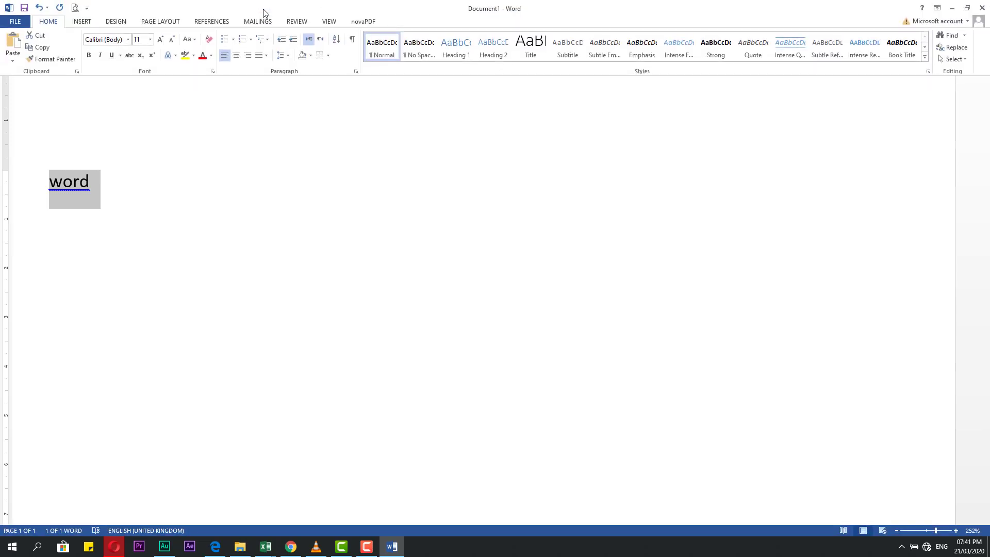
click(139, 199)
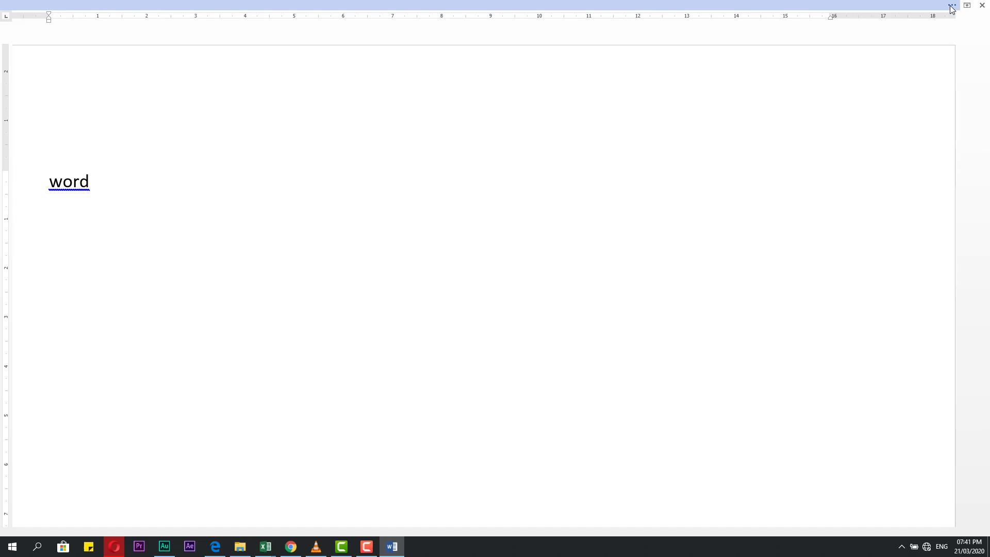
Step: Set the ribbon to show only its tabs, and briefly display the Home commands
click(967, 6)
click(907, 82)
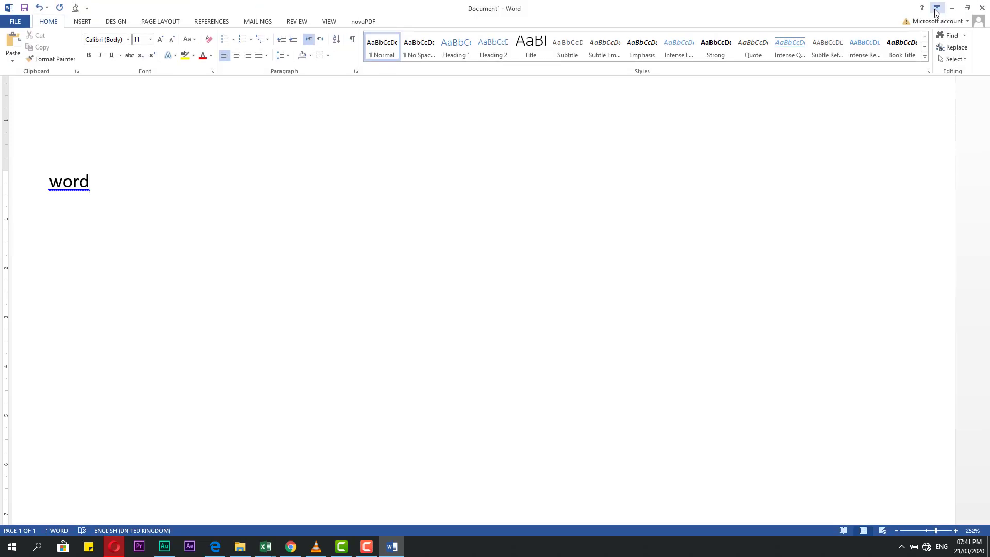
click(936, 8)
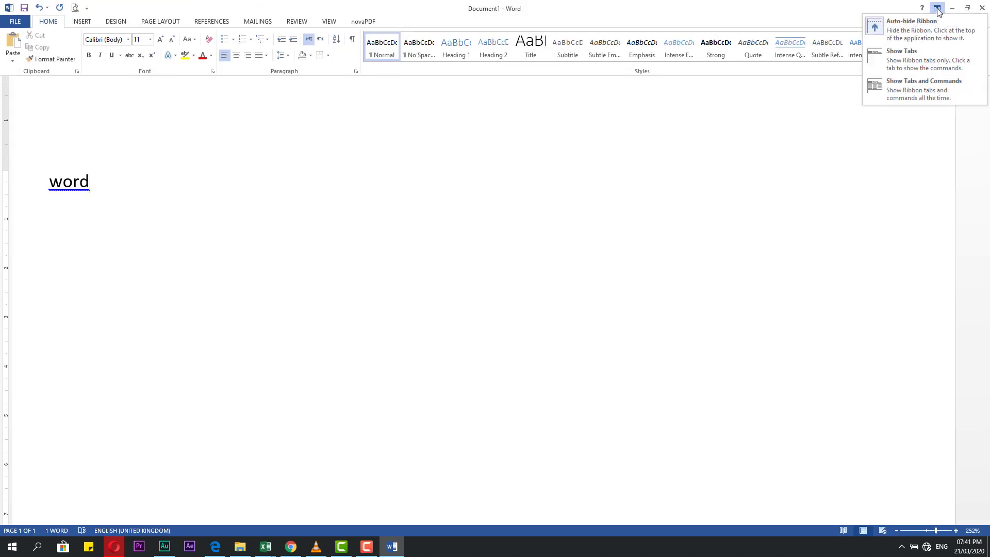
click(908, 58)
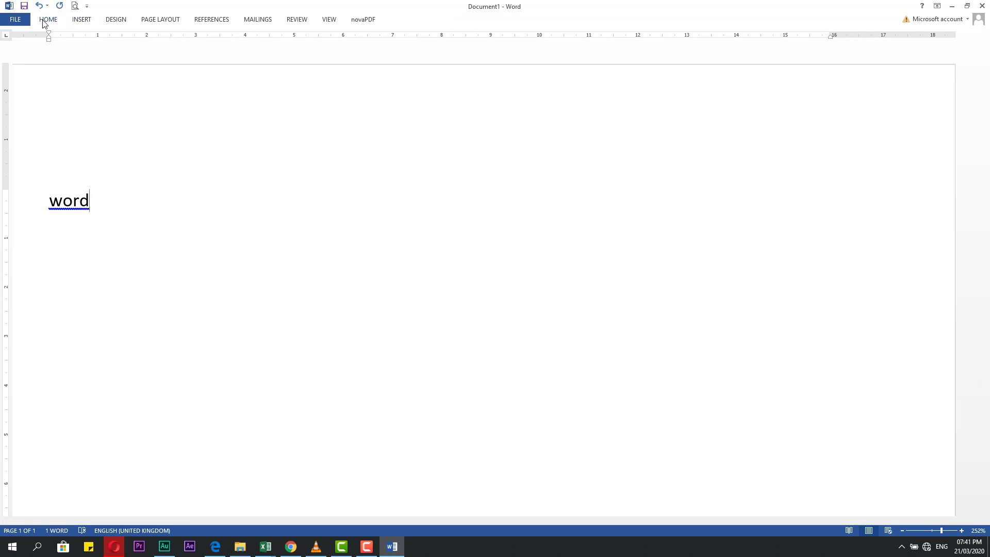
click(46, 20)
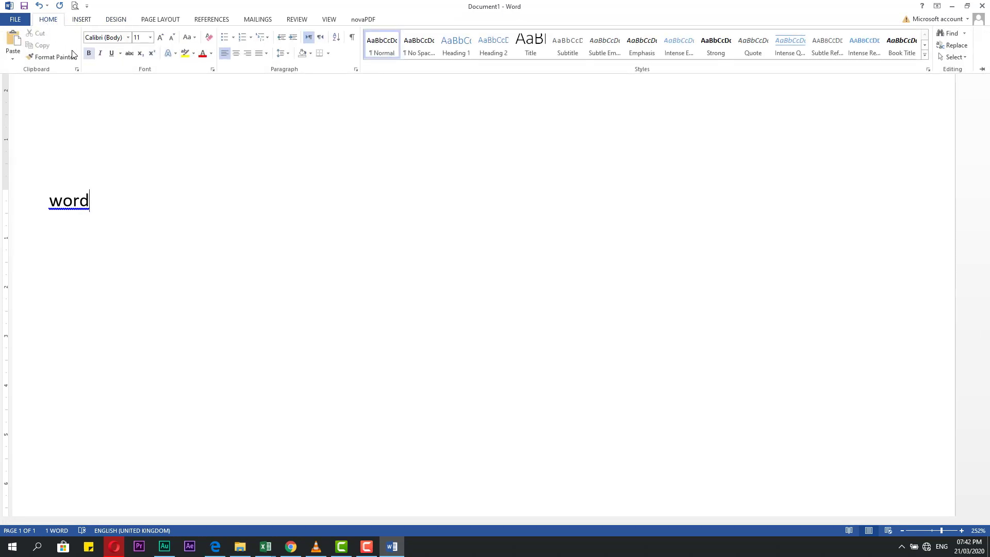
click(110, 195)
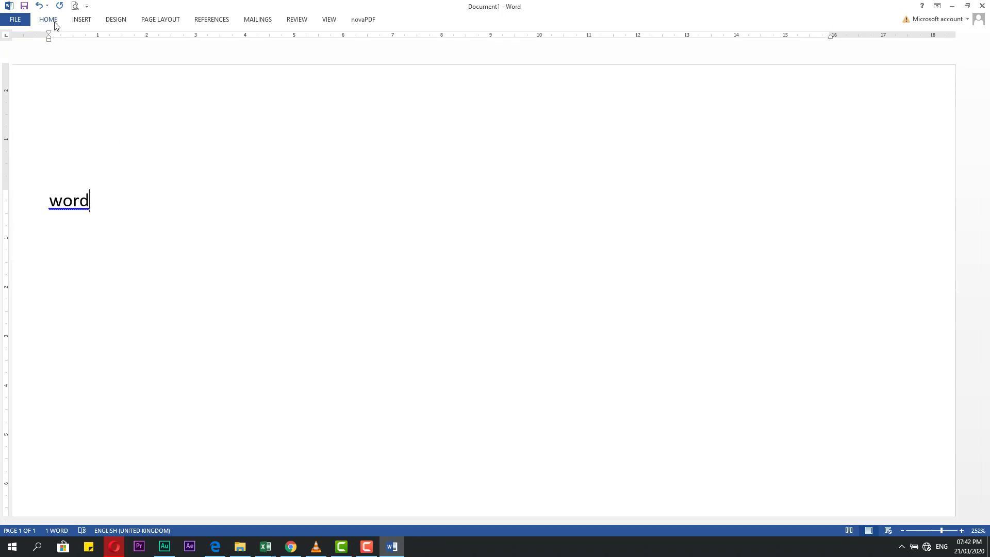
Step: Set the ribbon to always show tabs and commands, and place the cursor inside the typed word
click(937, 6)
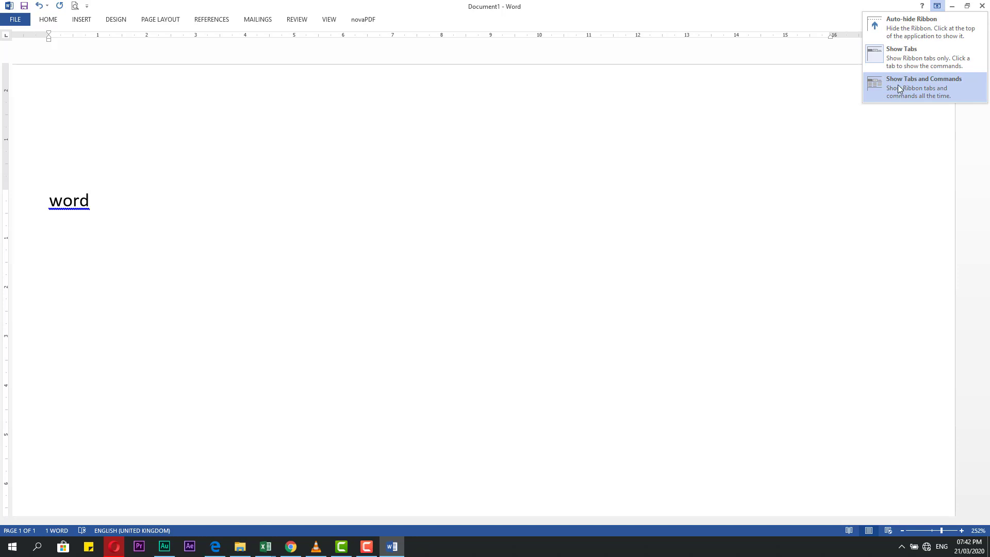
click(915, 85)
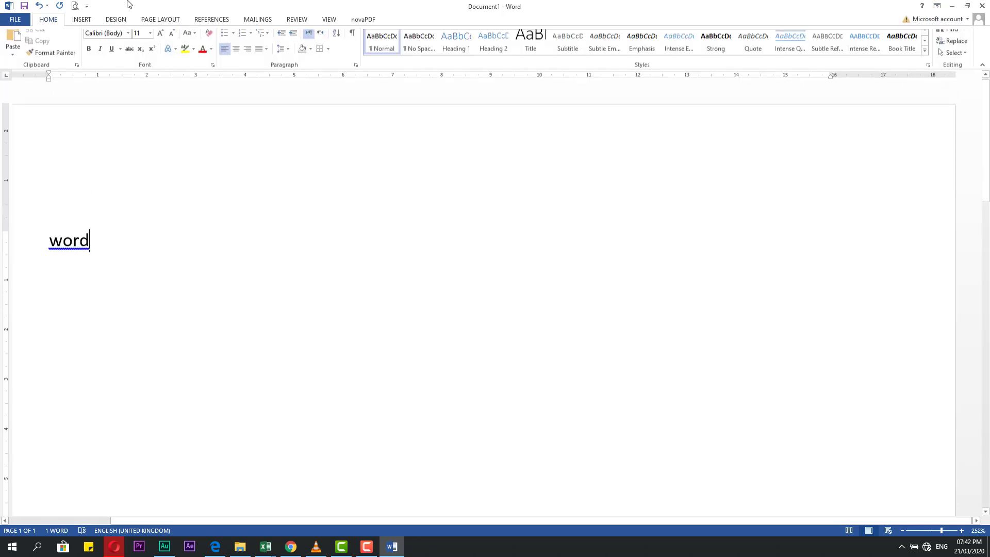
double_click(63, 246)
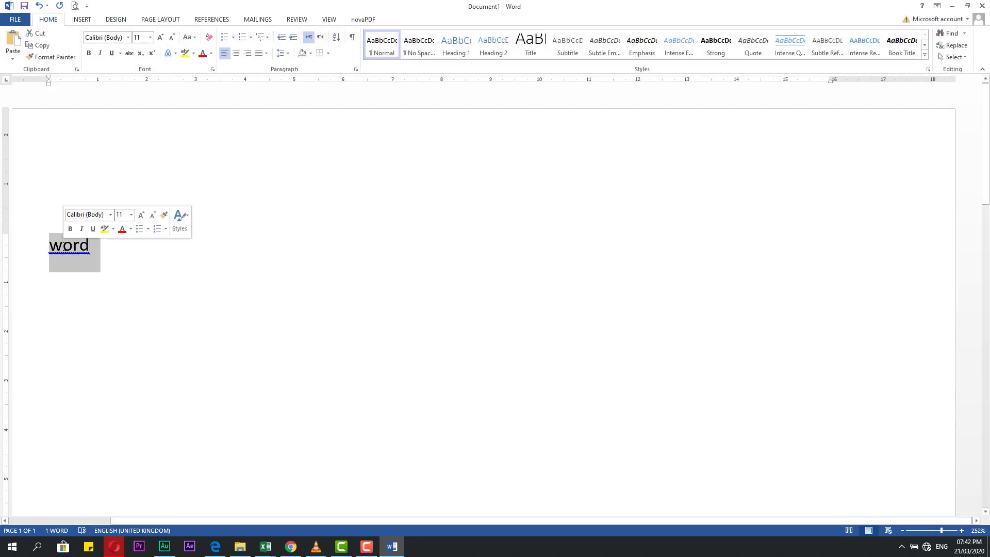
click(63, 245)
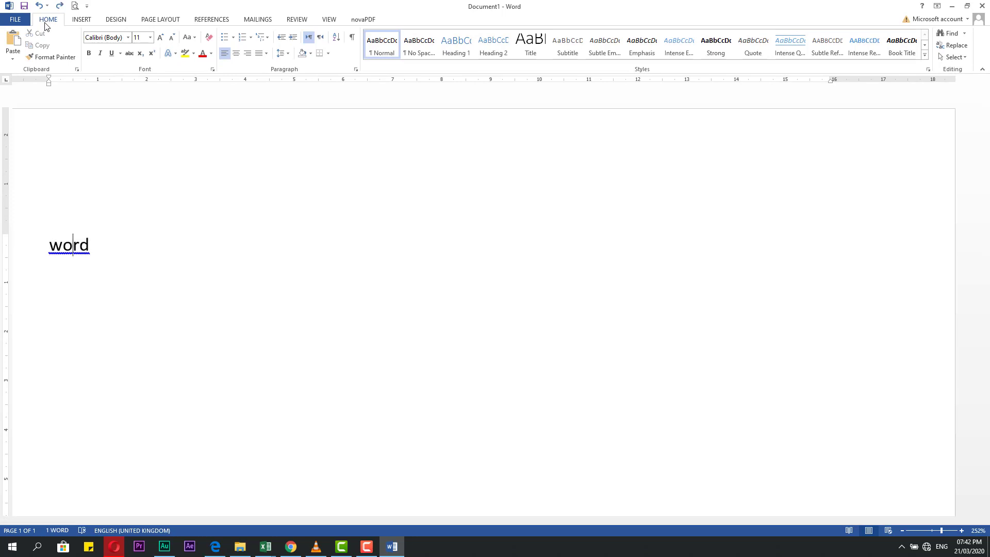
Step: Look through the Insert, Page Layout and View commands
click(82, 21)
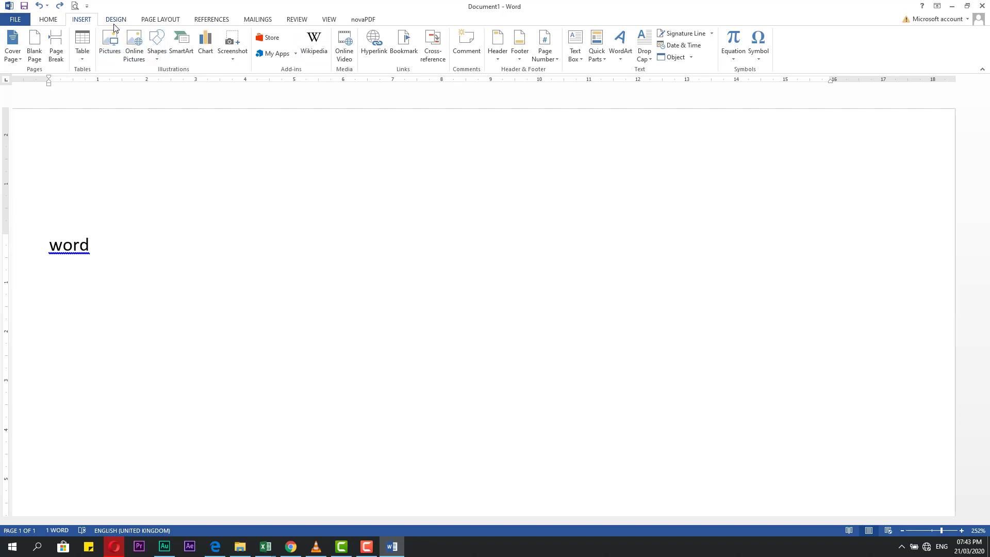
click(159, 20)
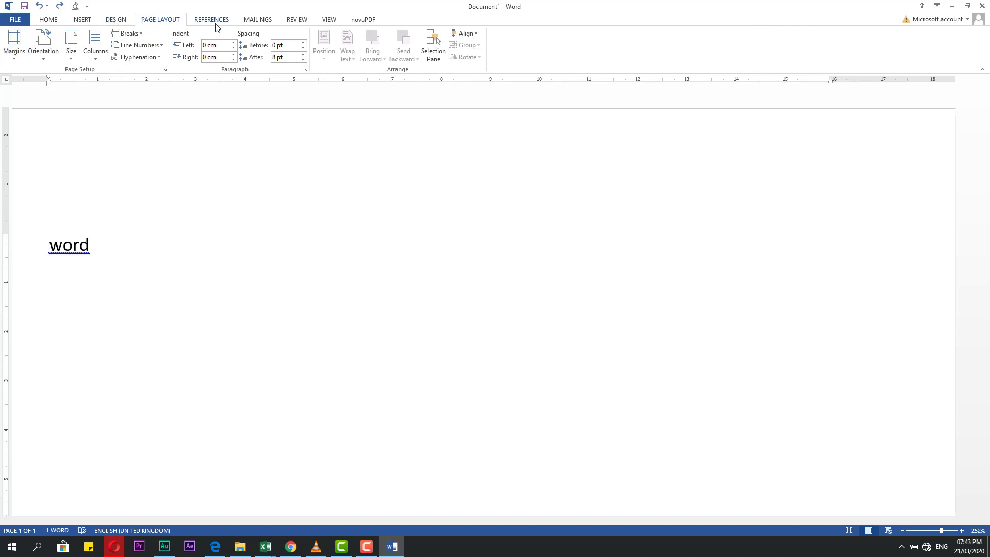
click(326, 23)
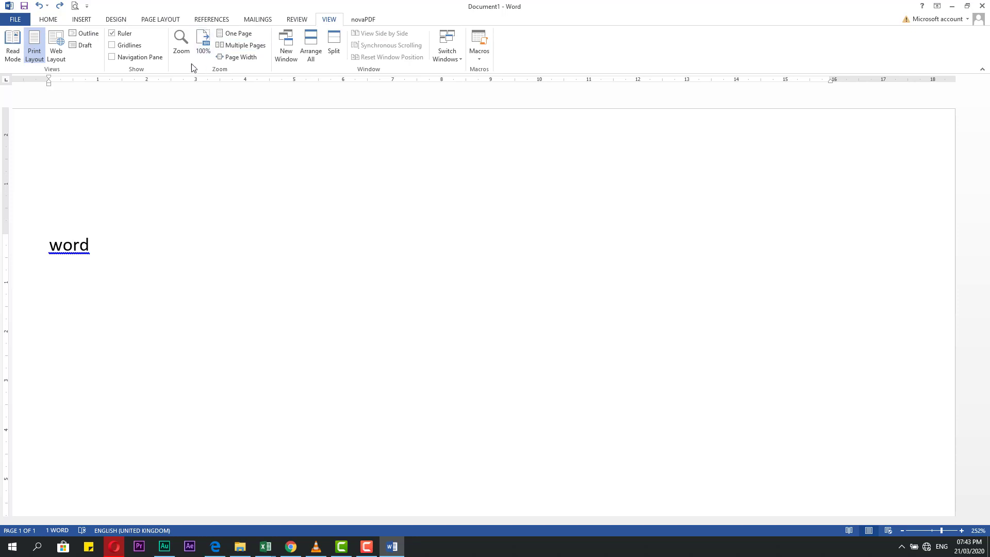
click(150, 23)
Step: Try the style set with the large black capital title, and apply the built-in style set with the solid blue heading band
click(118, 23)
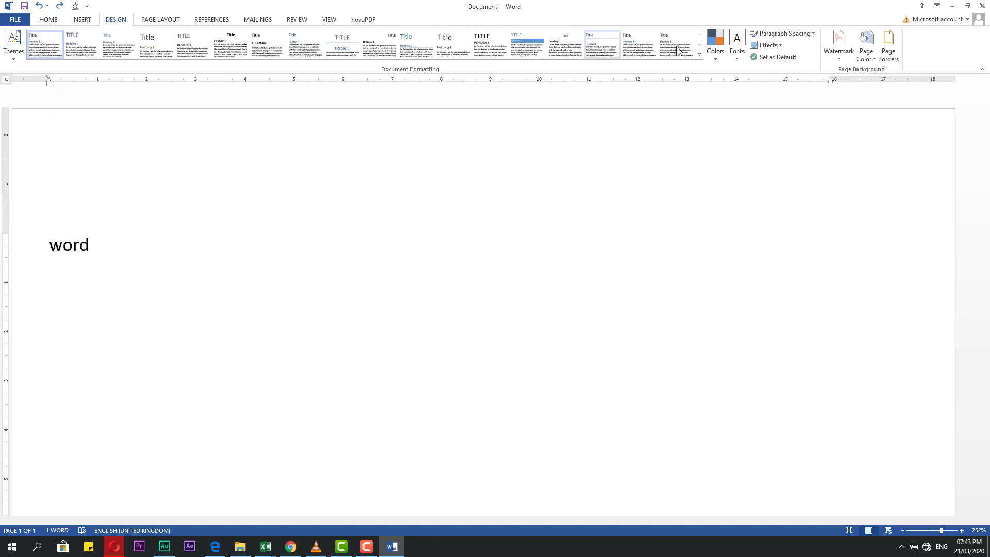
click(490, 46)
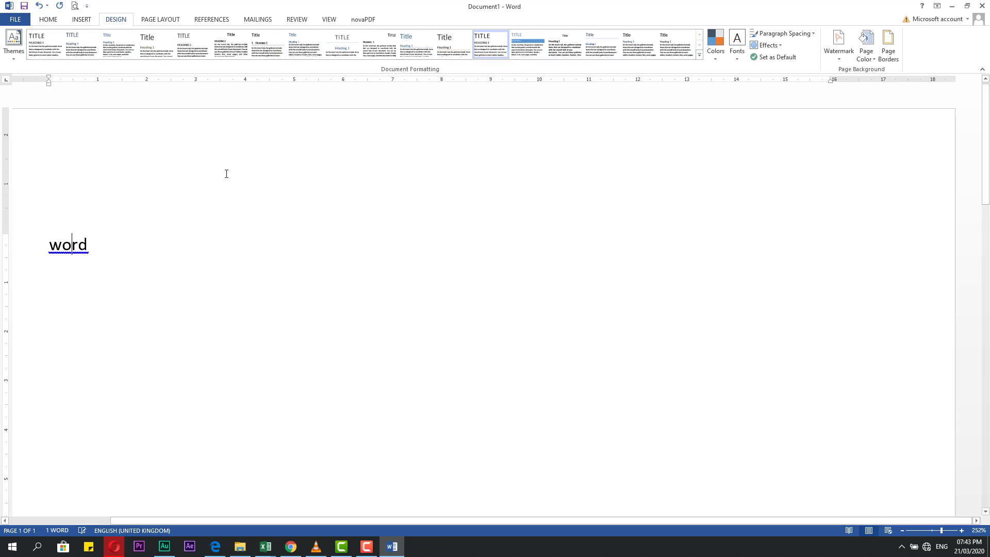
click(700, 55)
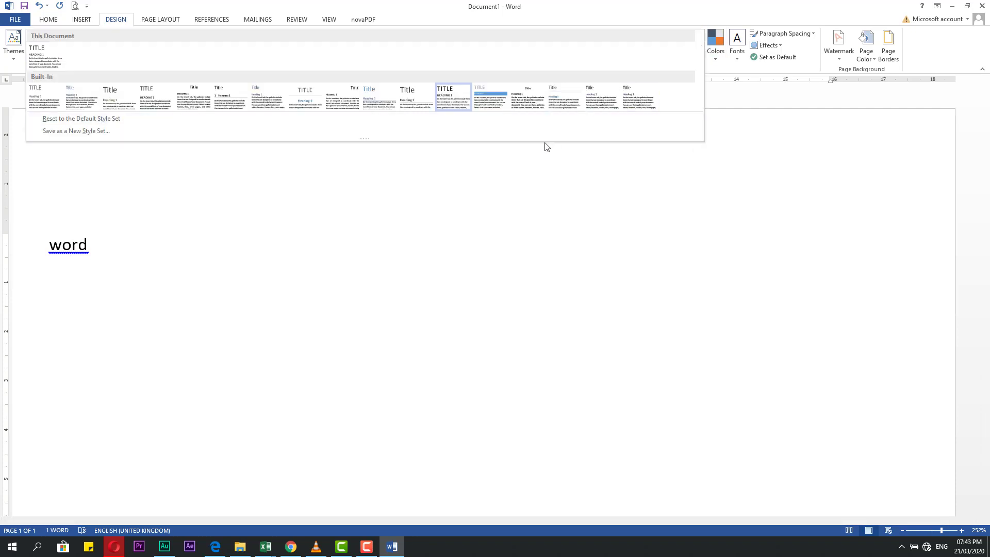
click(496, 105)
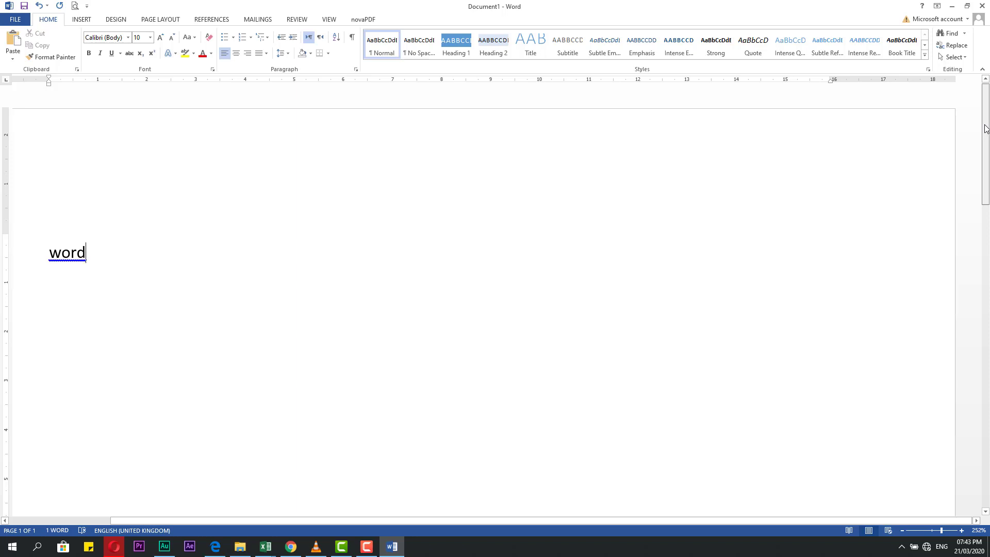
Step: Append "bggg tt yuyuy" directly after the existing word on the page
mouse_move(985, 129)
mouse_down()
mouse_move(983, 448)
mouse_move(988, 120)
mouse_move(986, 464)
mouse_move(987, 111)
mouse_up()
scroll(568, 232, down, 5)
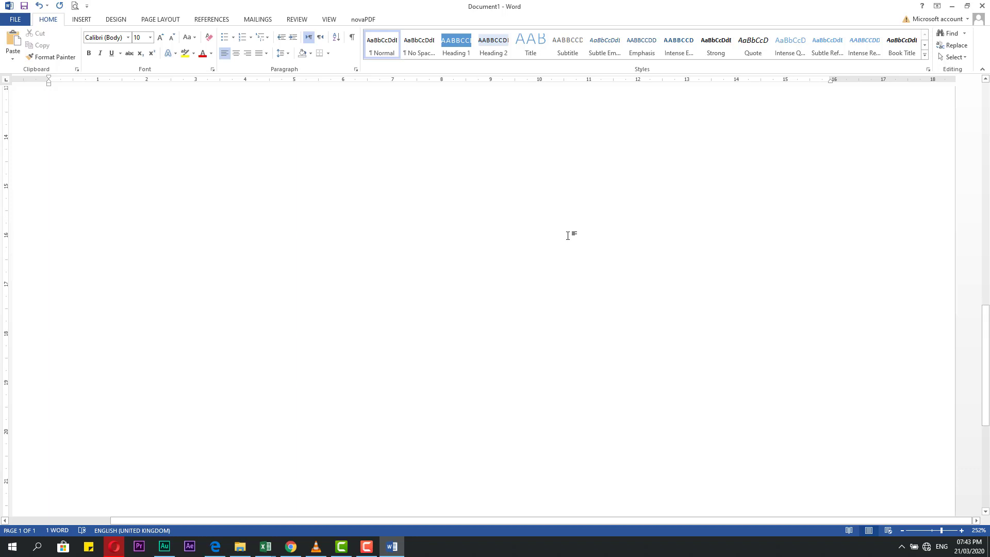
scroll(568, 236, up, 5)
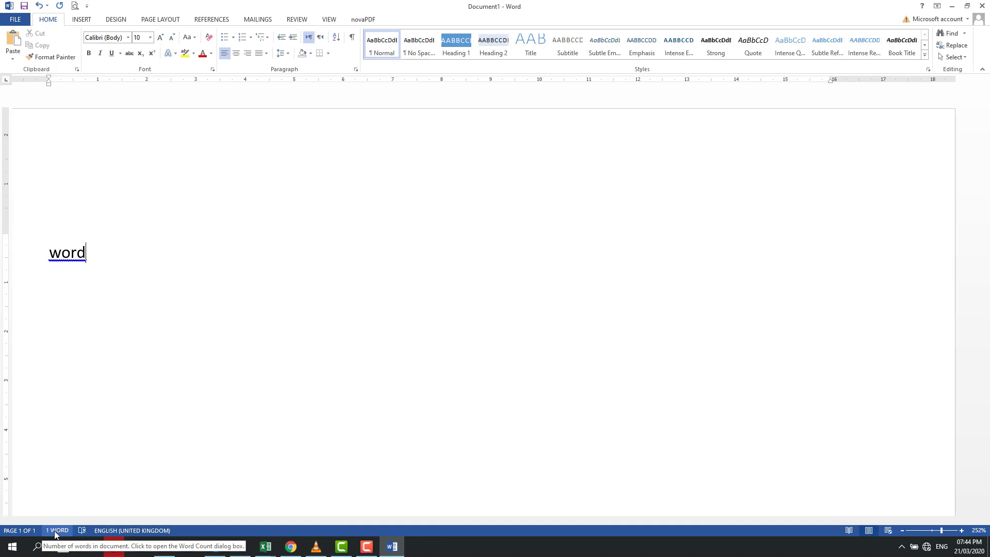
text(bggg)
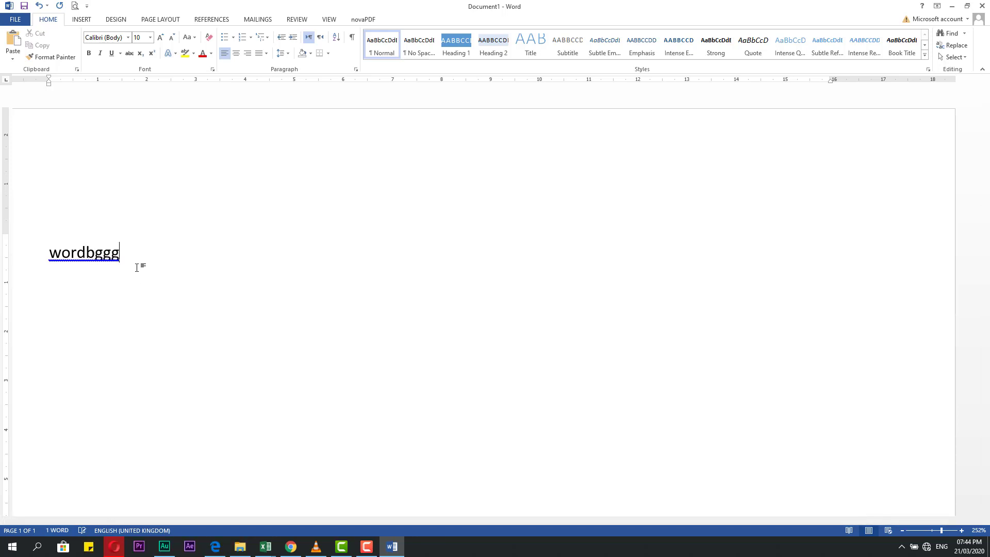
text( tt yuyuy)
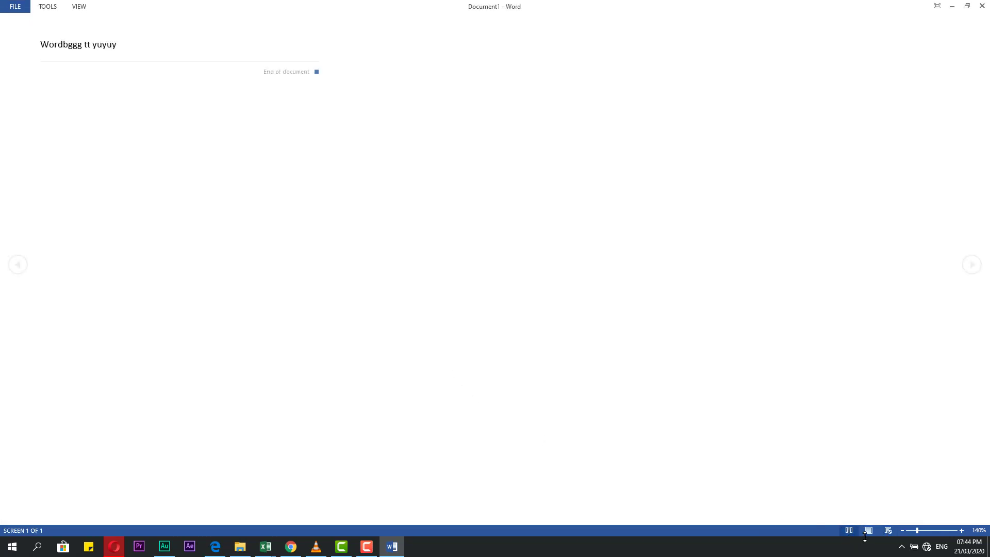
Step: Switch the document from Read Mode back to Print Layout and adjust its zoom to 170%
click(869, 530)
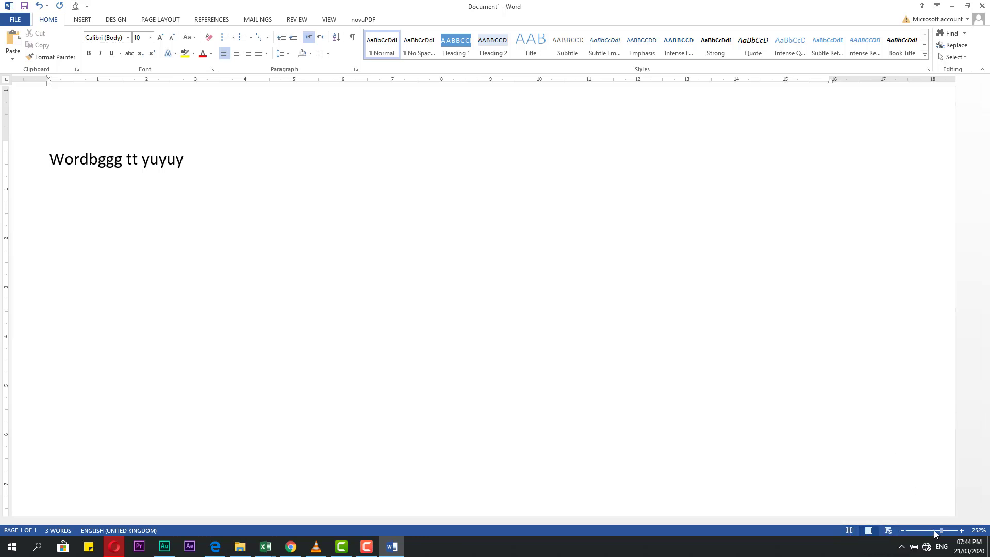
drag(940, 530, 932, 530)
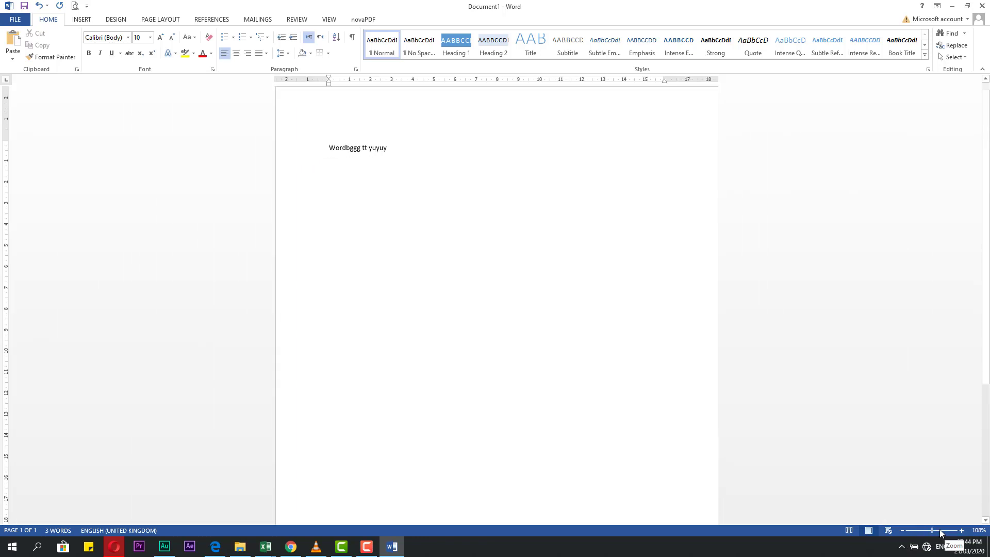
drag(933, 531, 934, 530)
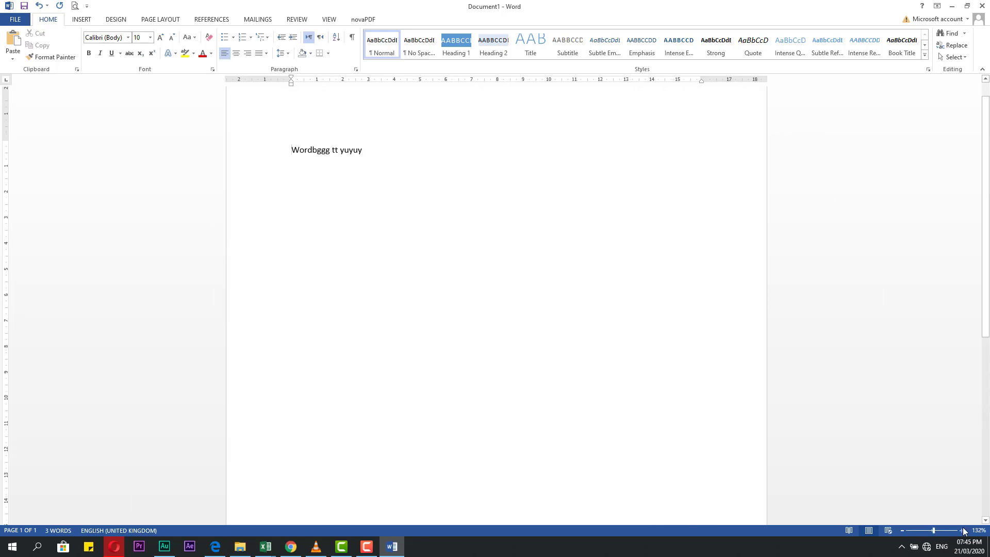
click(962, 530)
click(963, 530)
click(962, 530)
click(962, 530)
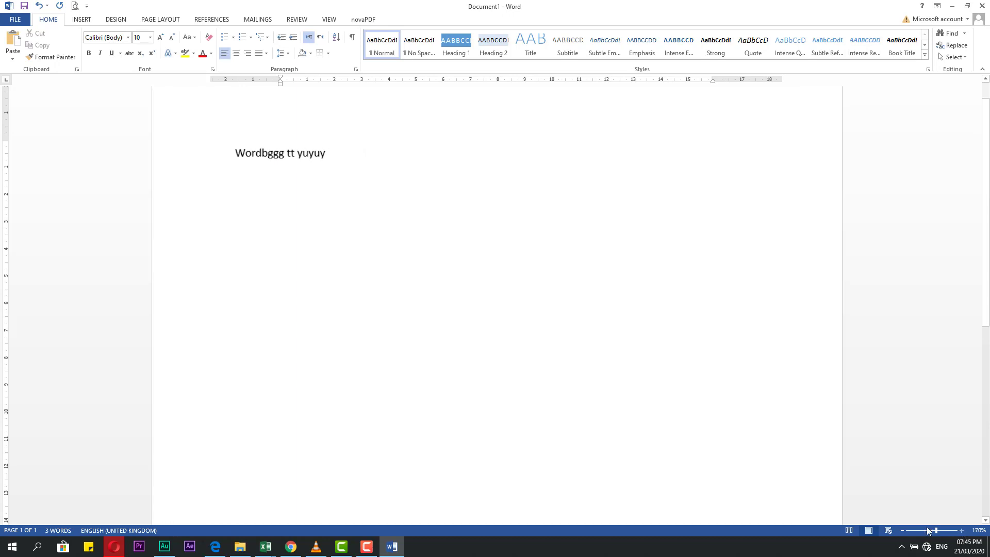
Step: Reduce the document's zoom in stages to 80% and readjust it to 98%
click(903, 531)
click(903, 531)
click(902, 531)
click(902, 531)
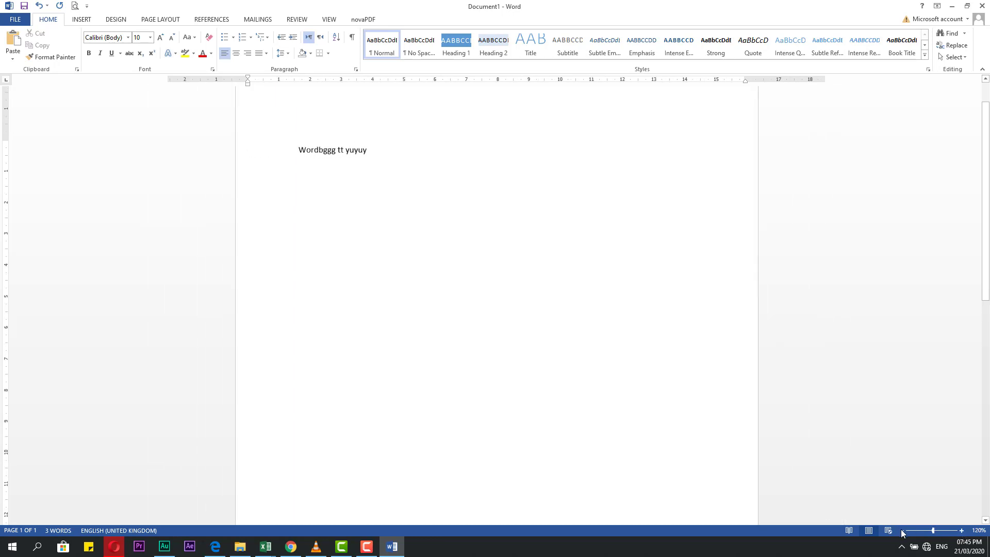
click(902, 531)
click(902, 531)
click(902, 532)
click(902, 531)
click(902, 531)
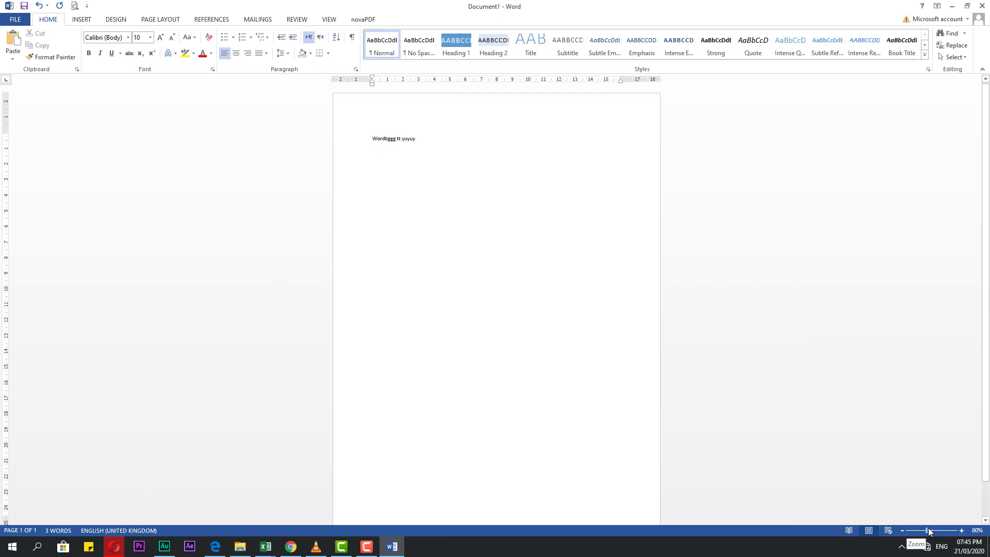
drag(926, 531, 932, 530)
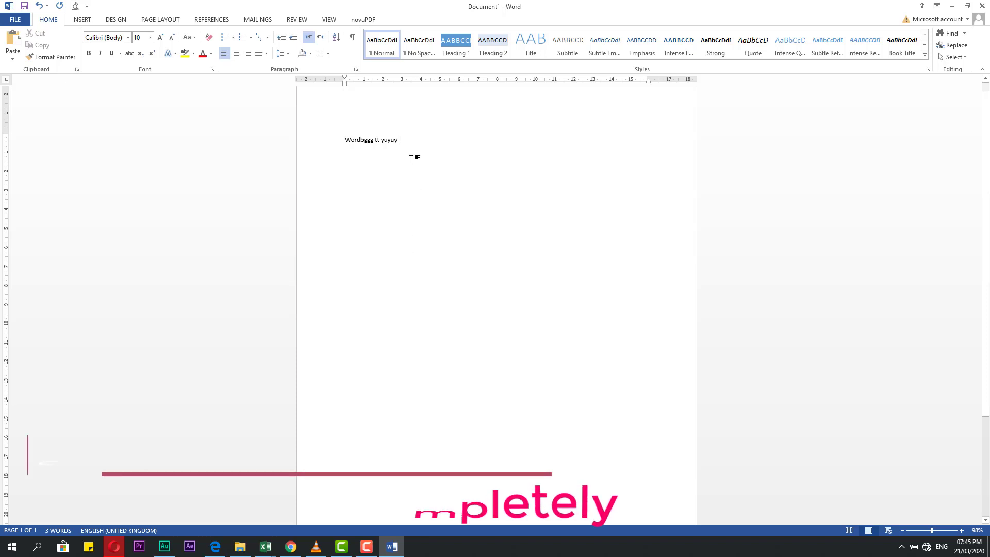
Step: Show the Navigation pane beside the document and return to the Home commands
click(329, 20)
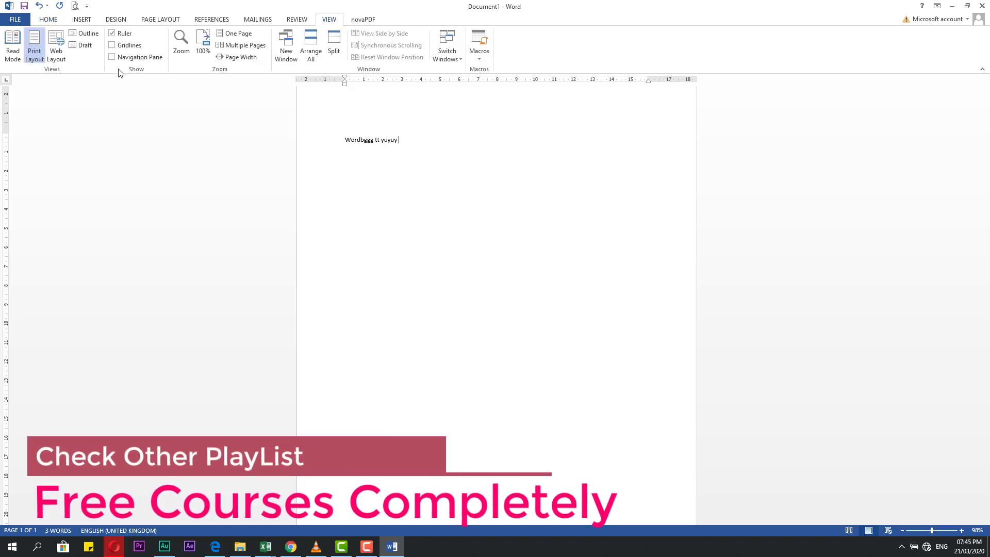
click(112, 56)
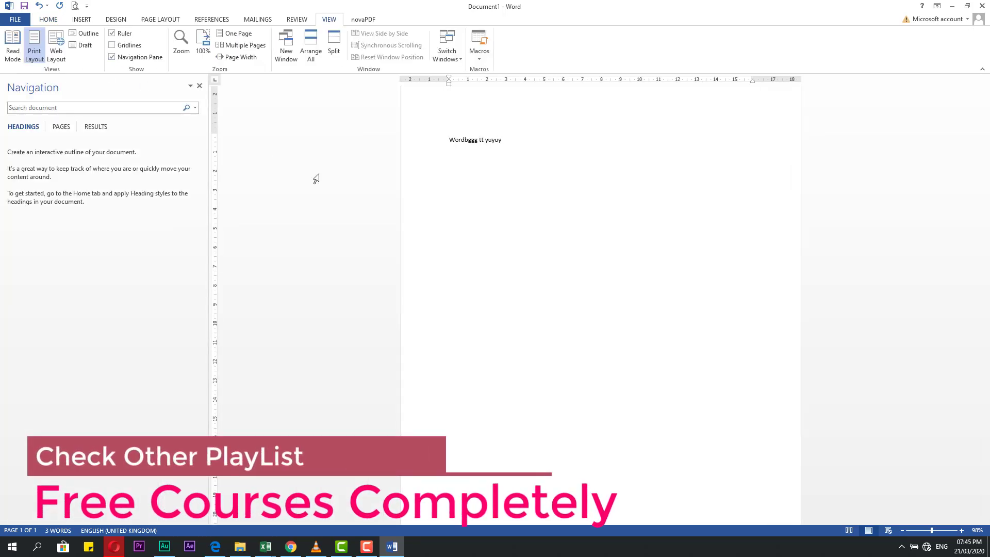
click(48, 19)
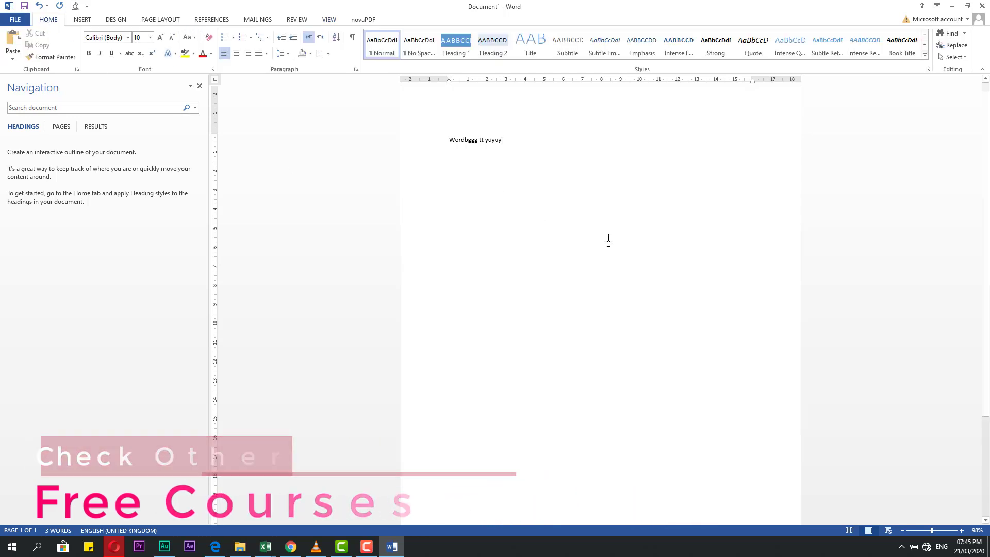